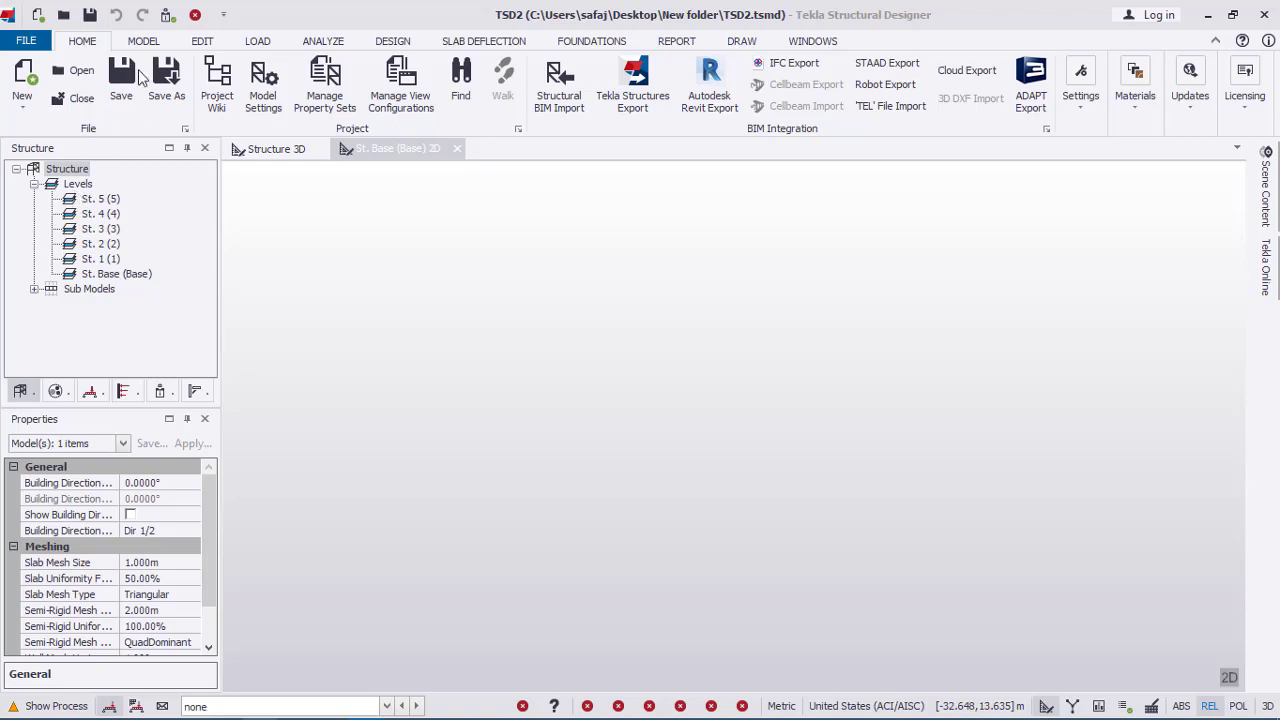
click(143, 41)
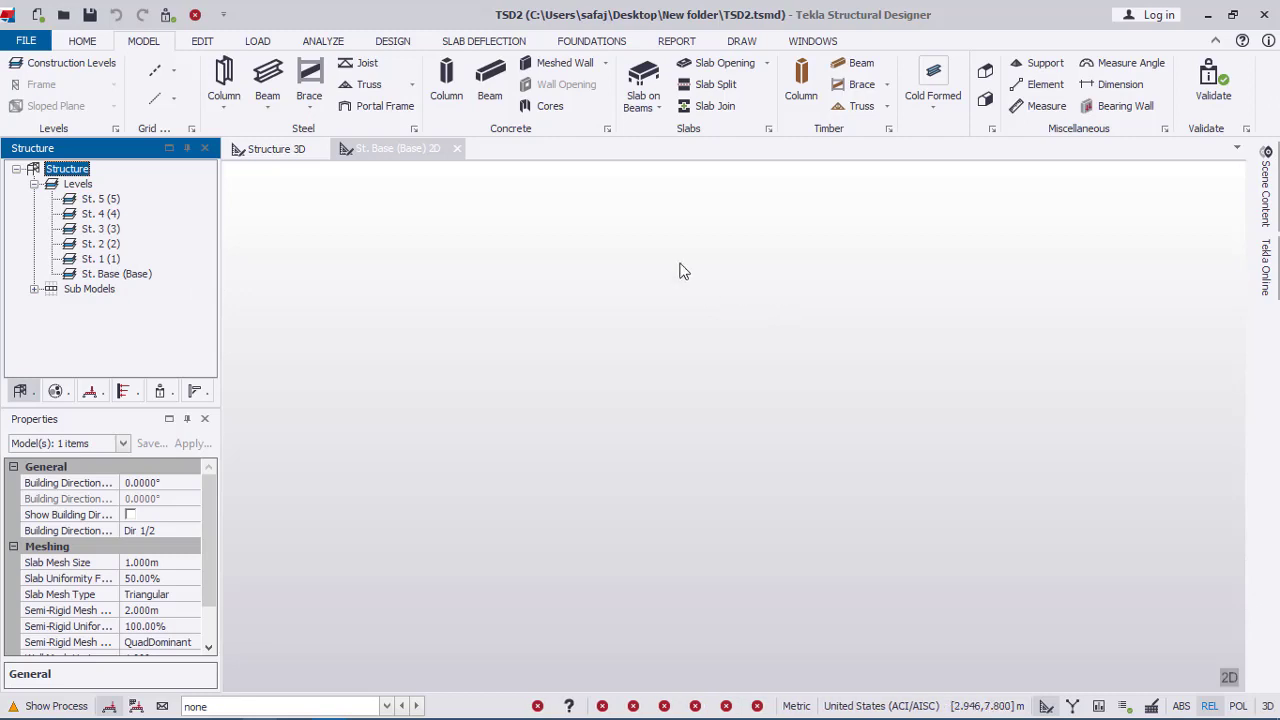
click(440, 90)
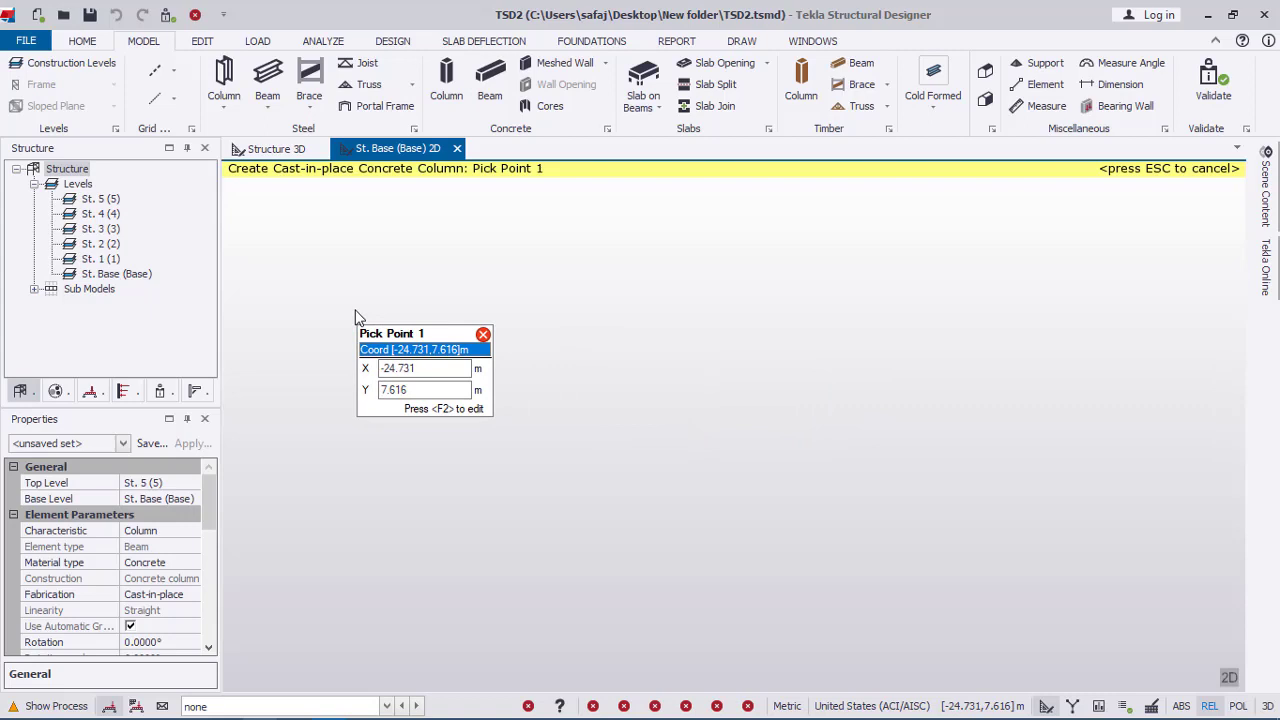
key(Escape)
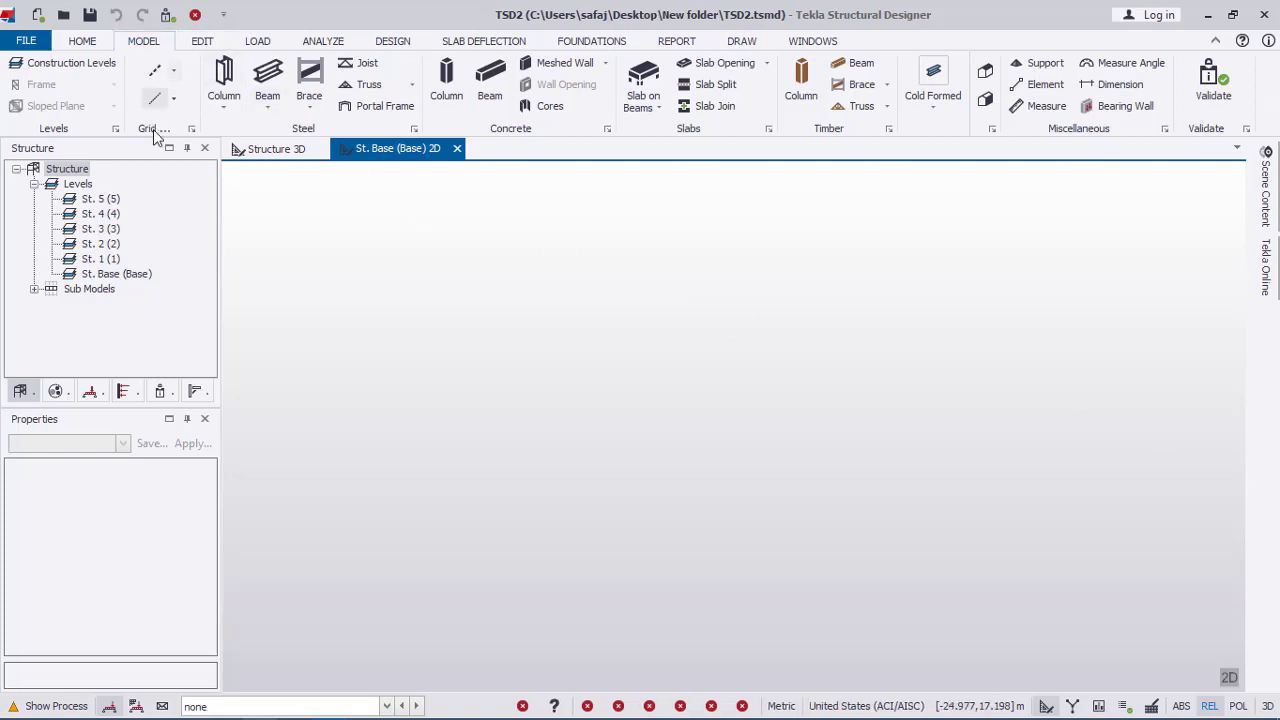
Start a rectangular grid on all levels with its origin at 0,0, generating all lines in DashDot style.
click(177, 74)
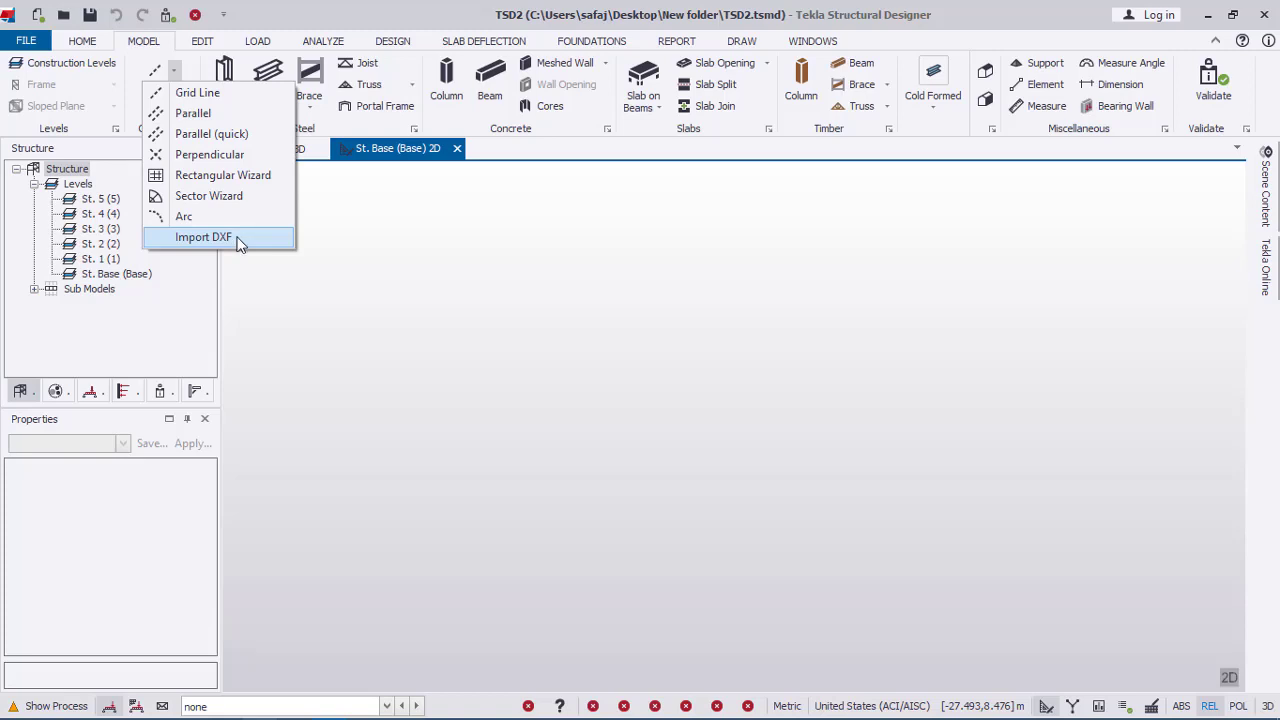
click(215, 177)
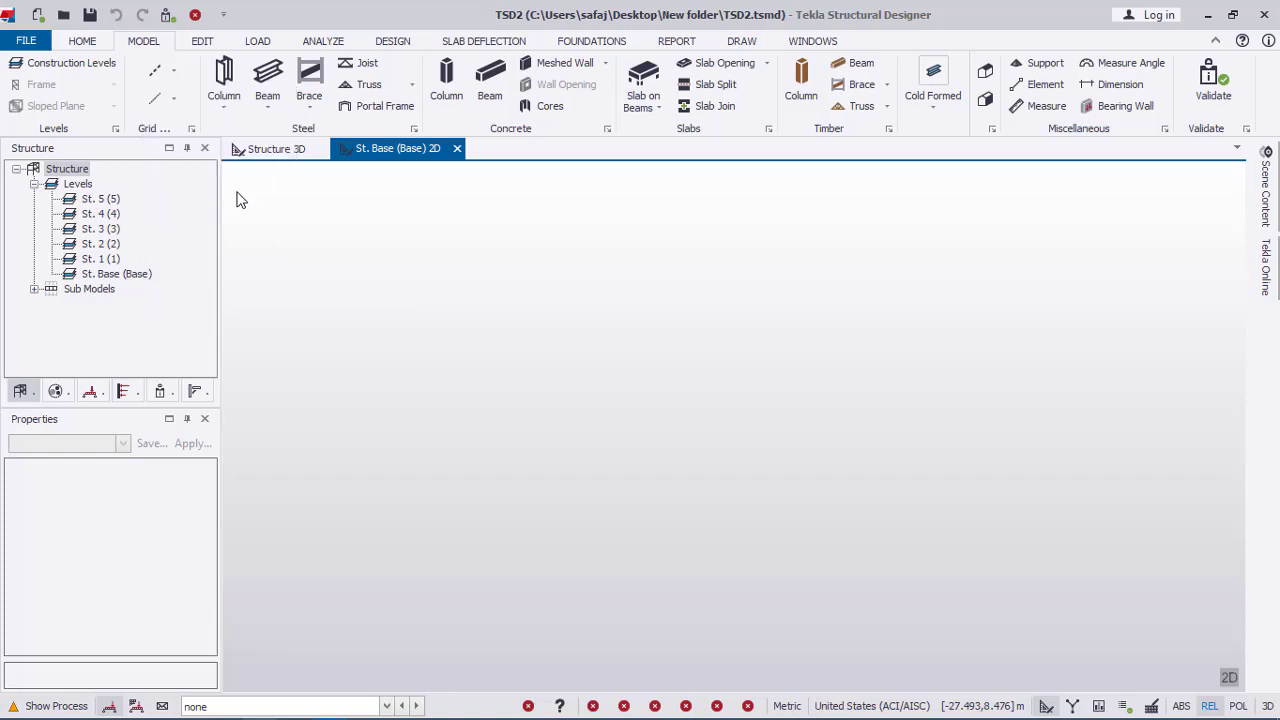
drag(500, 203, 797, 238)
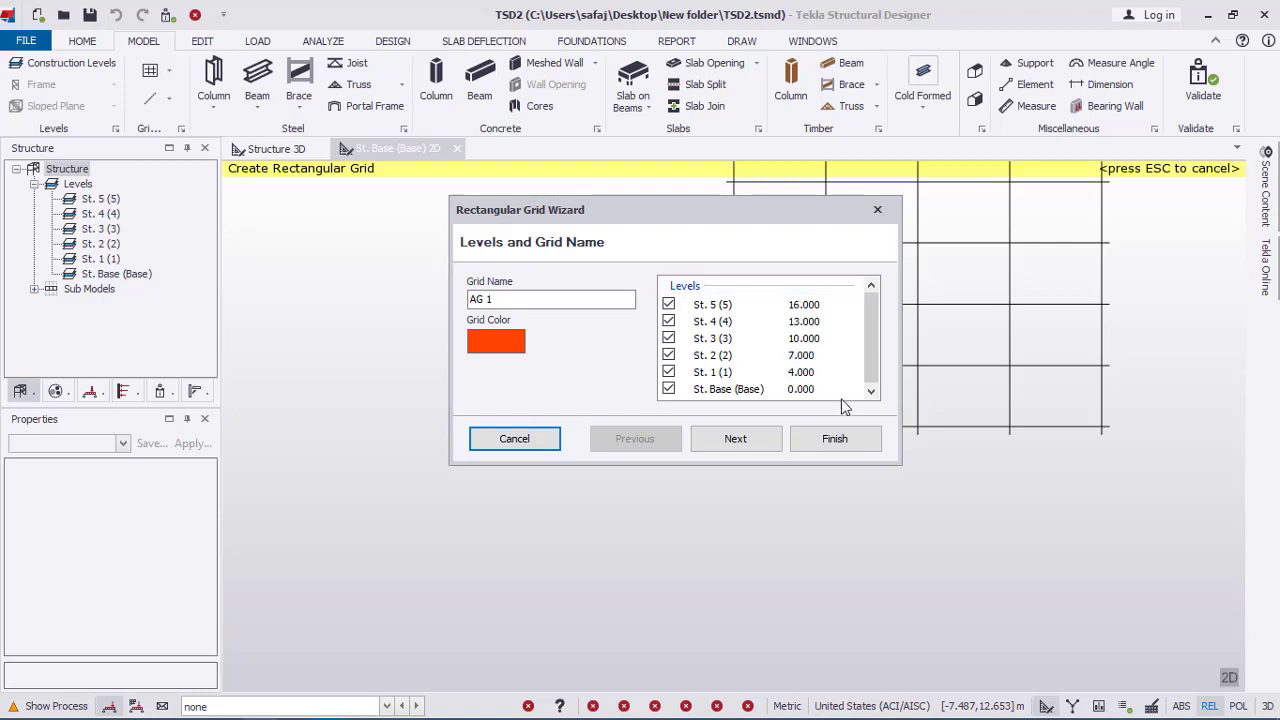
click(748, 439)
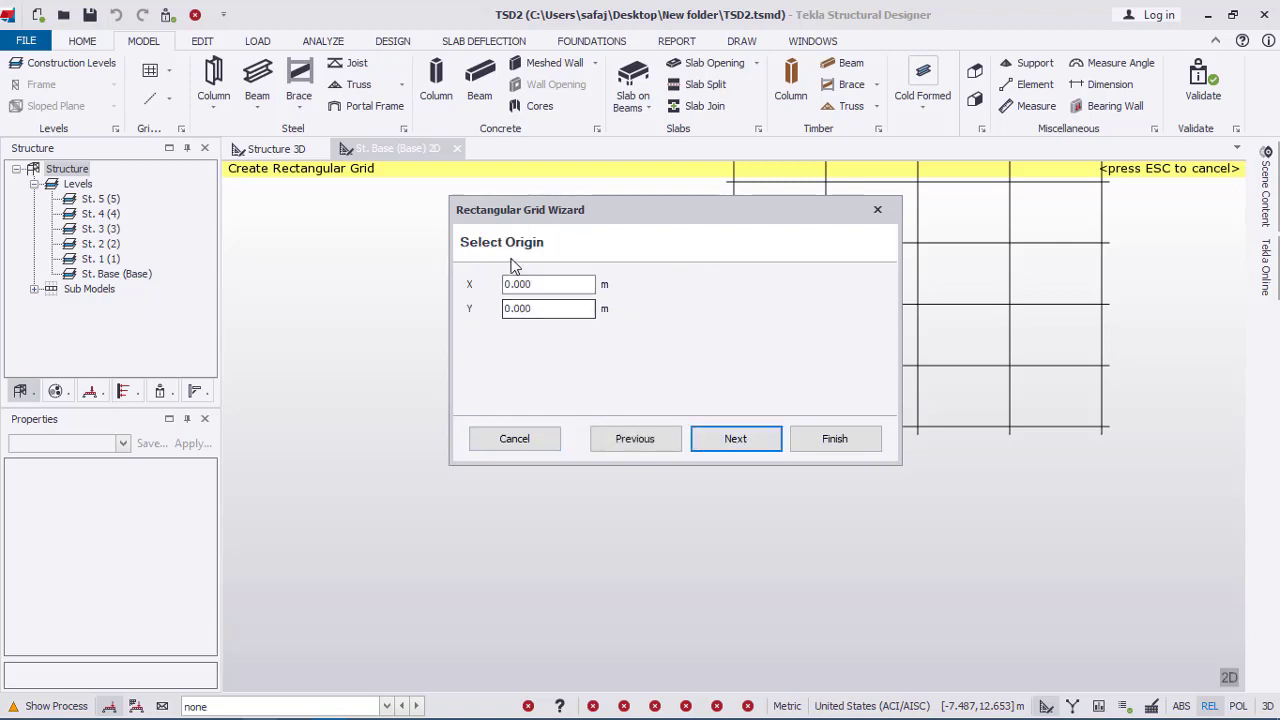
click(736, 434)
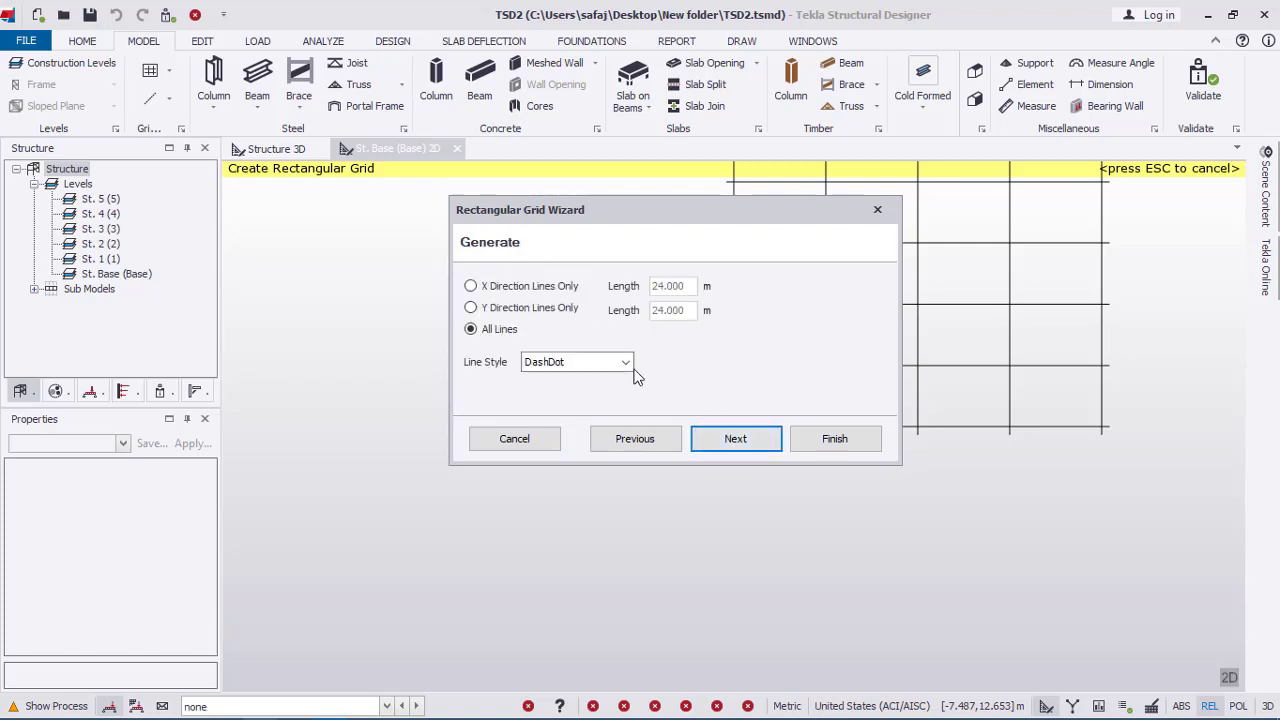
click(753, 438)
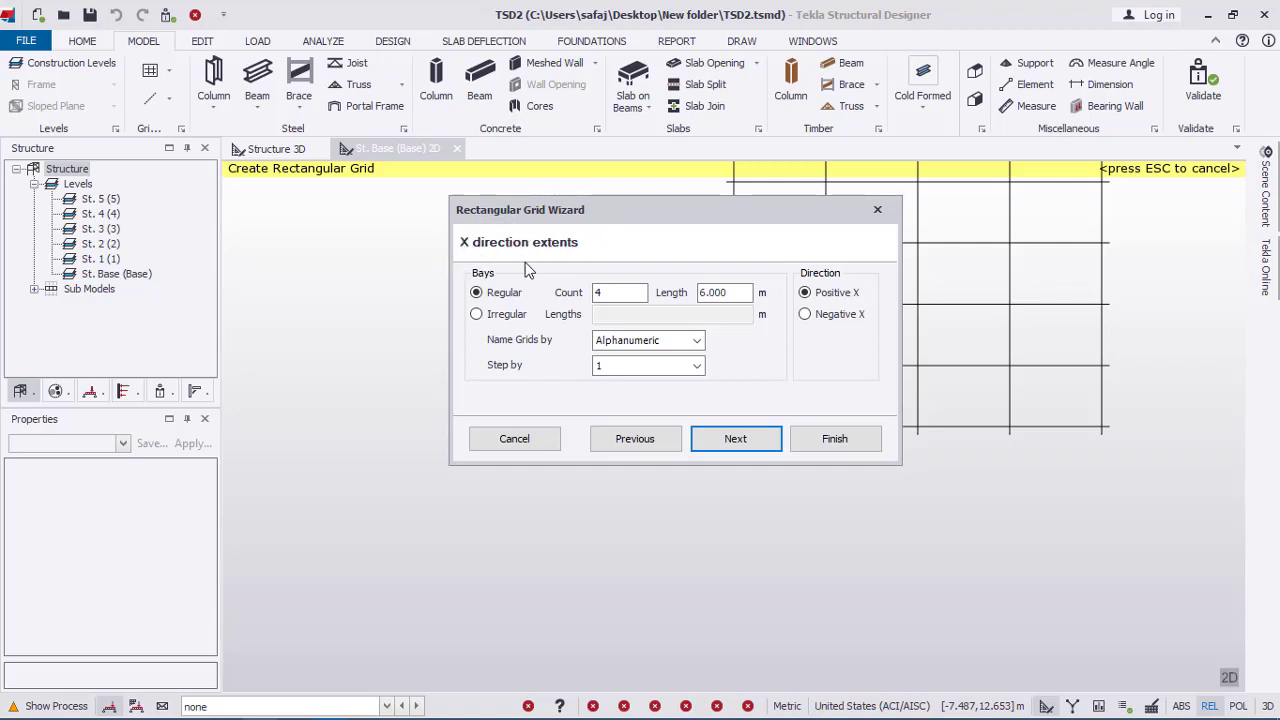
Accept four regular 6 m bays in the positive X direction with alphanumeric grid names.
click(596, 292)
double_click(596, 292)
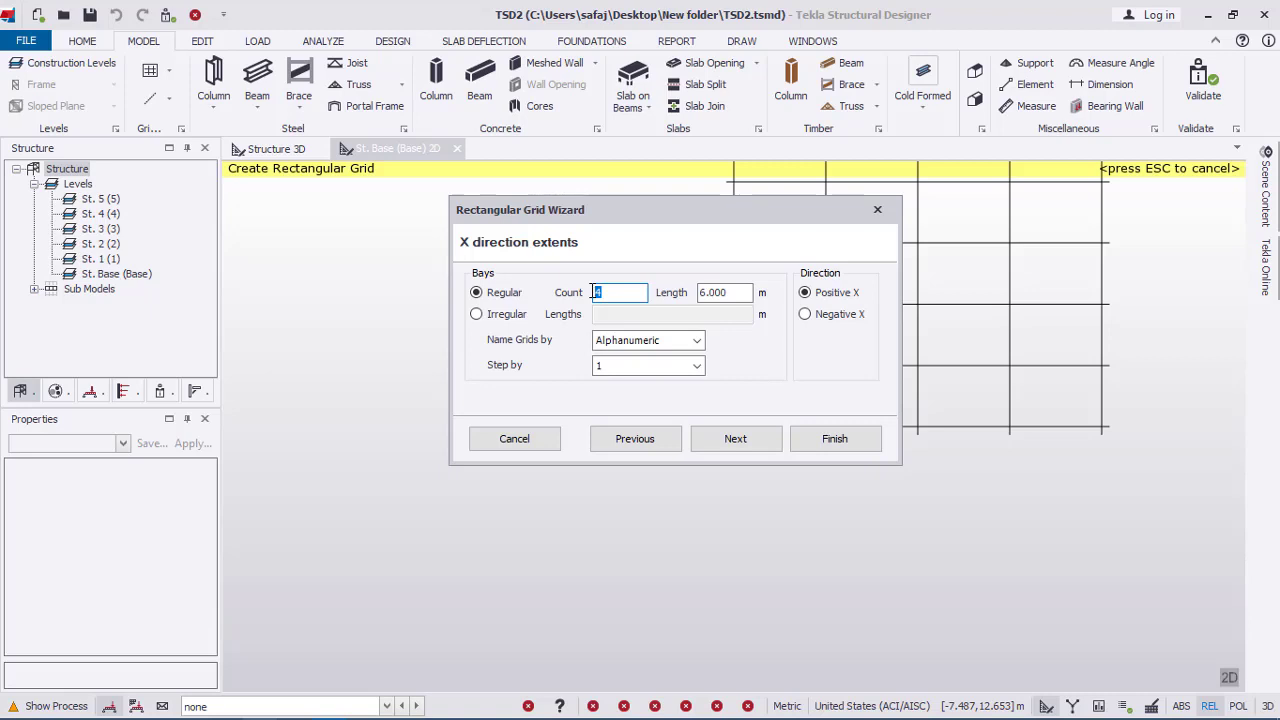
click(712, 292)
double_click(712, 292)
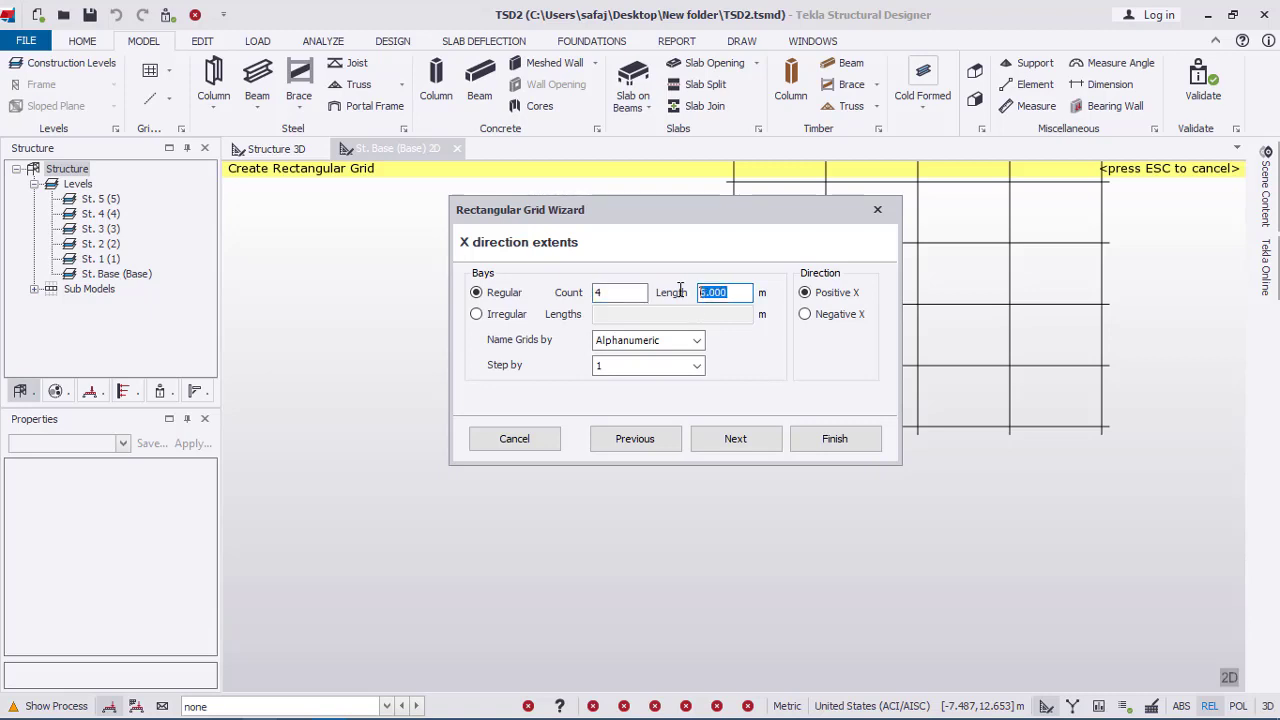
click(608, 294)
double_click(608, 296)
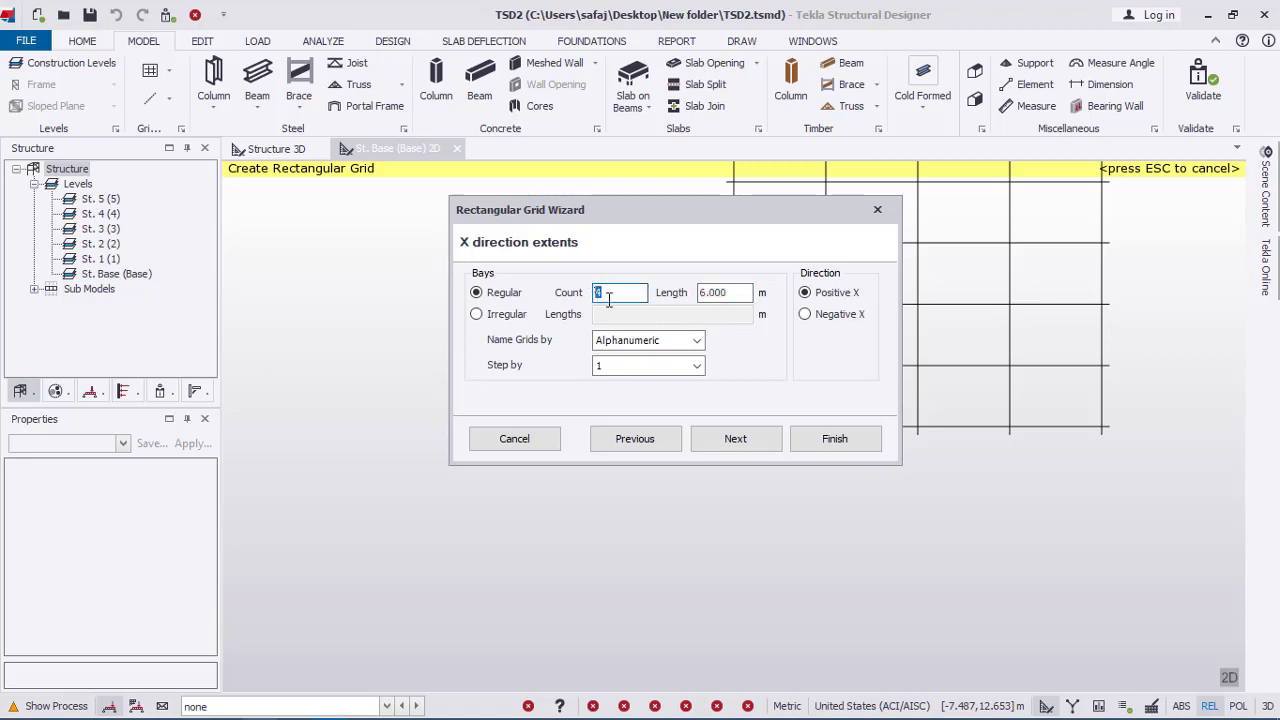
double_click(712, 292)
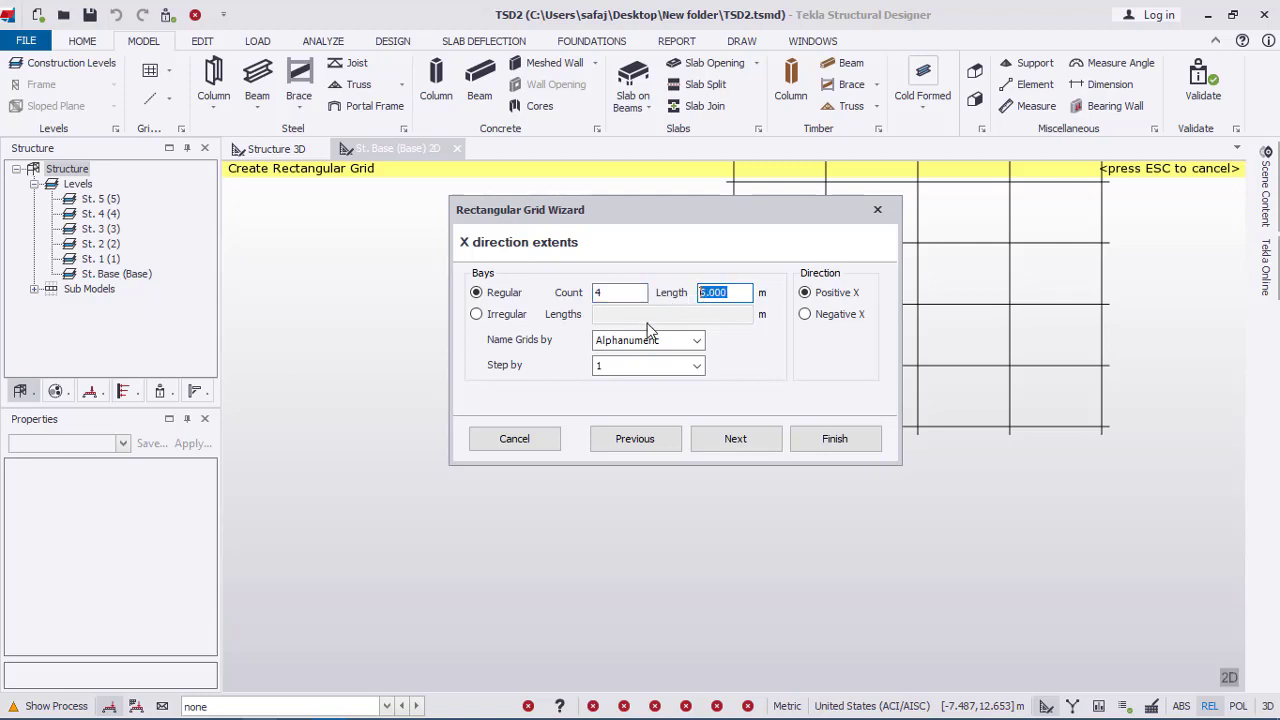
click(734, 440)
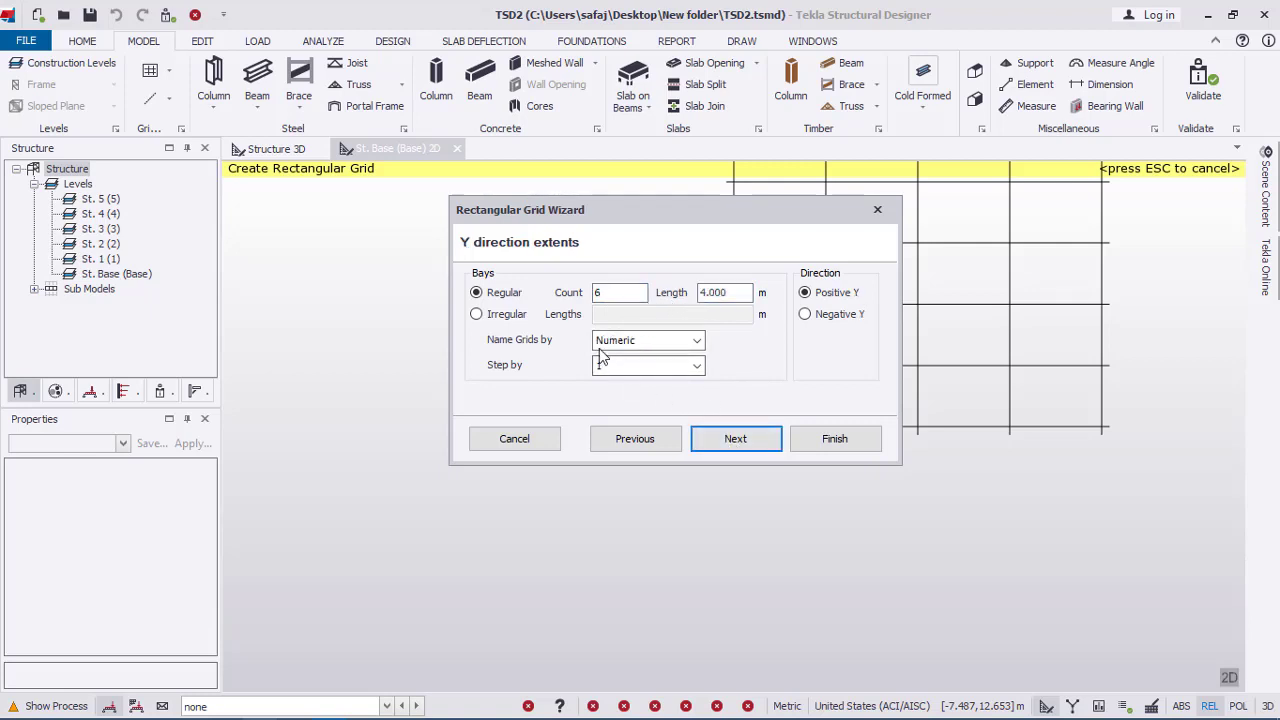
Accept six regular 4 m bays in Y and create the grid with 0° rotation and a 90° axis angle.
double_click(622, 292)
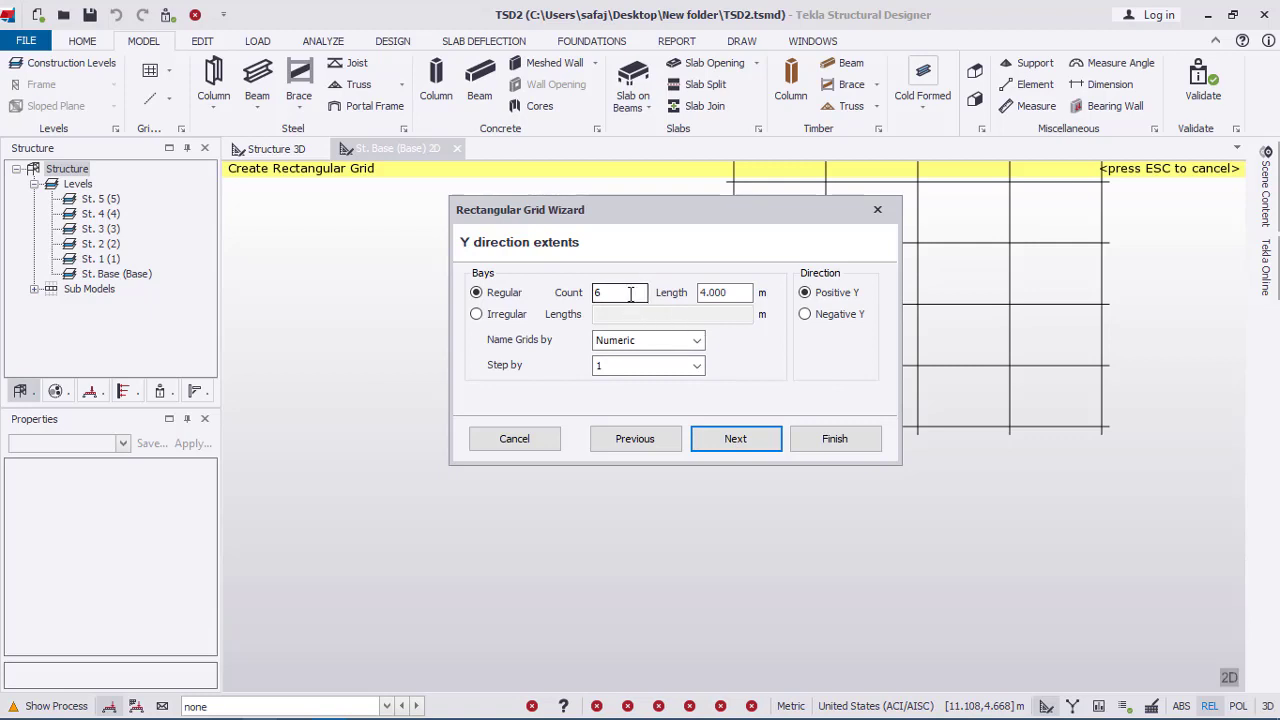
double_click(731, 293)
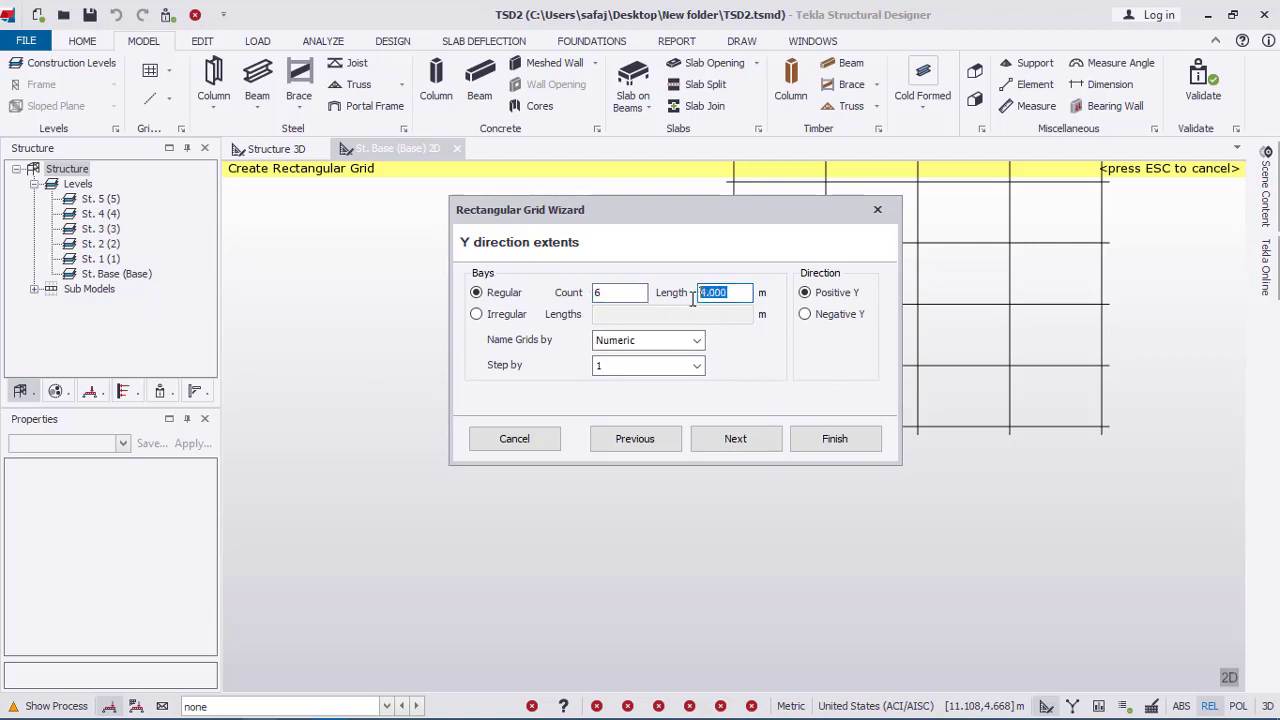
click(733, 444)
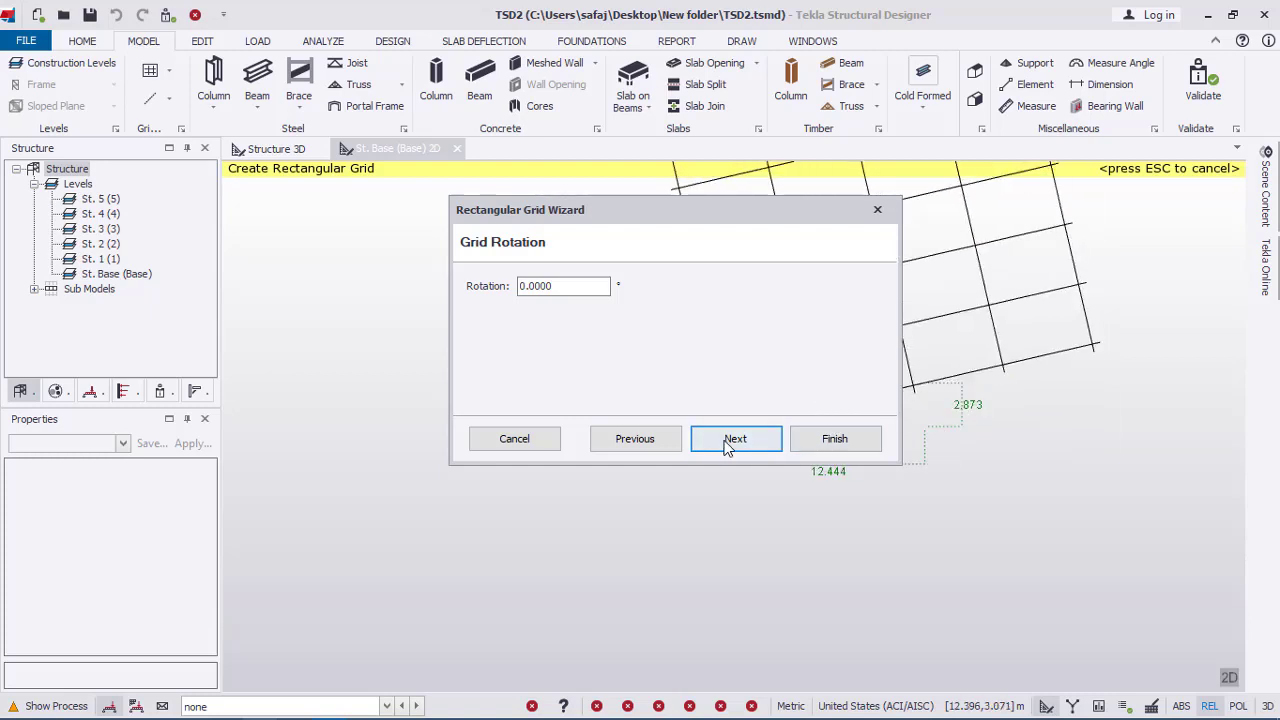
click(727, 444)
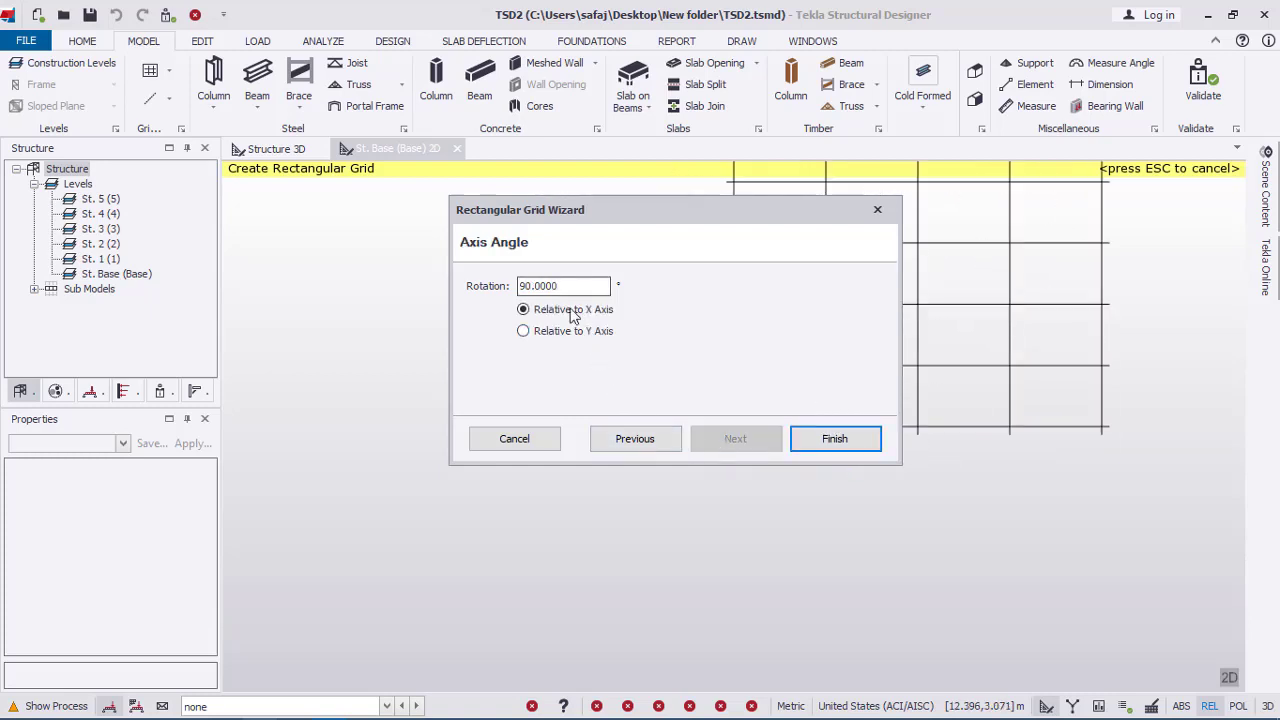
click(830, 440)
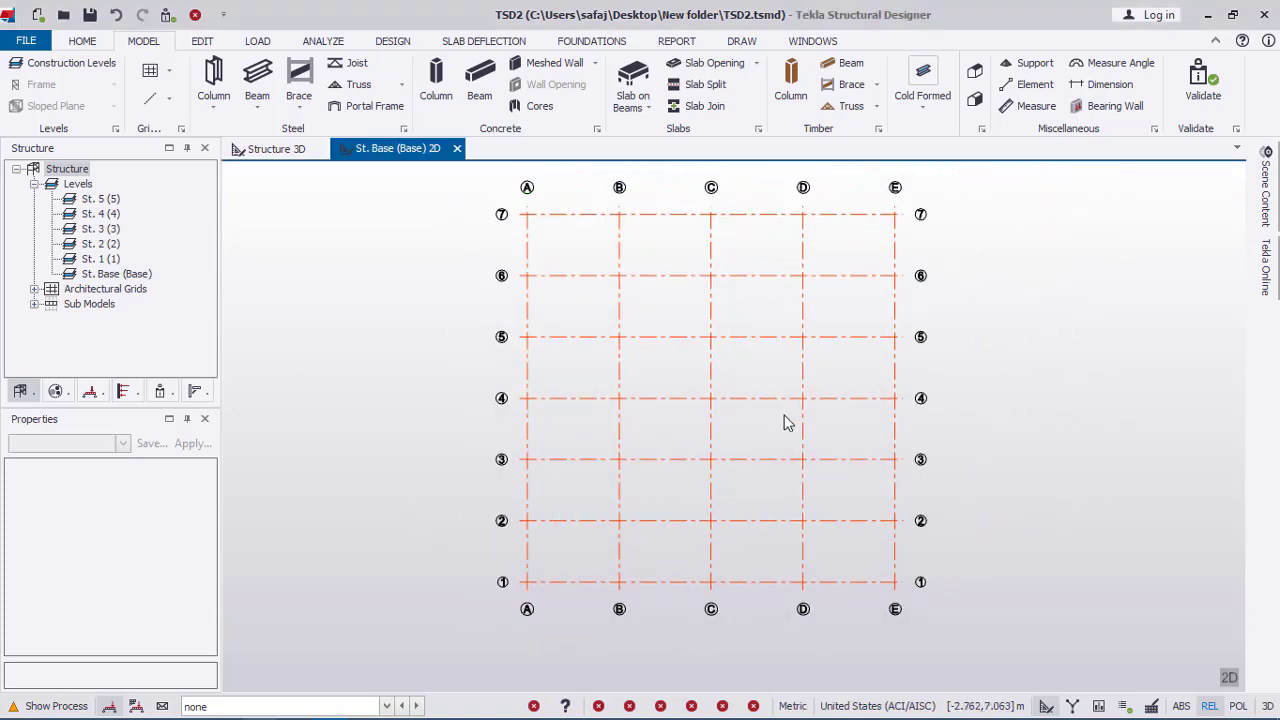
Undo the creation of the regular rectangular grid.
mouse_move(925, 462)
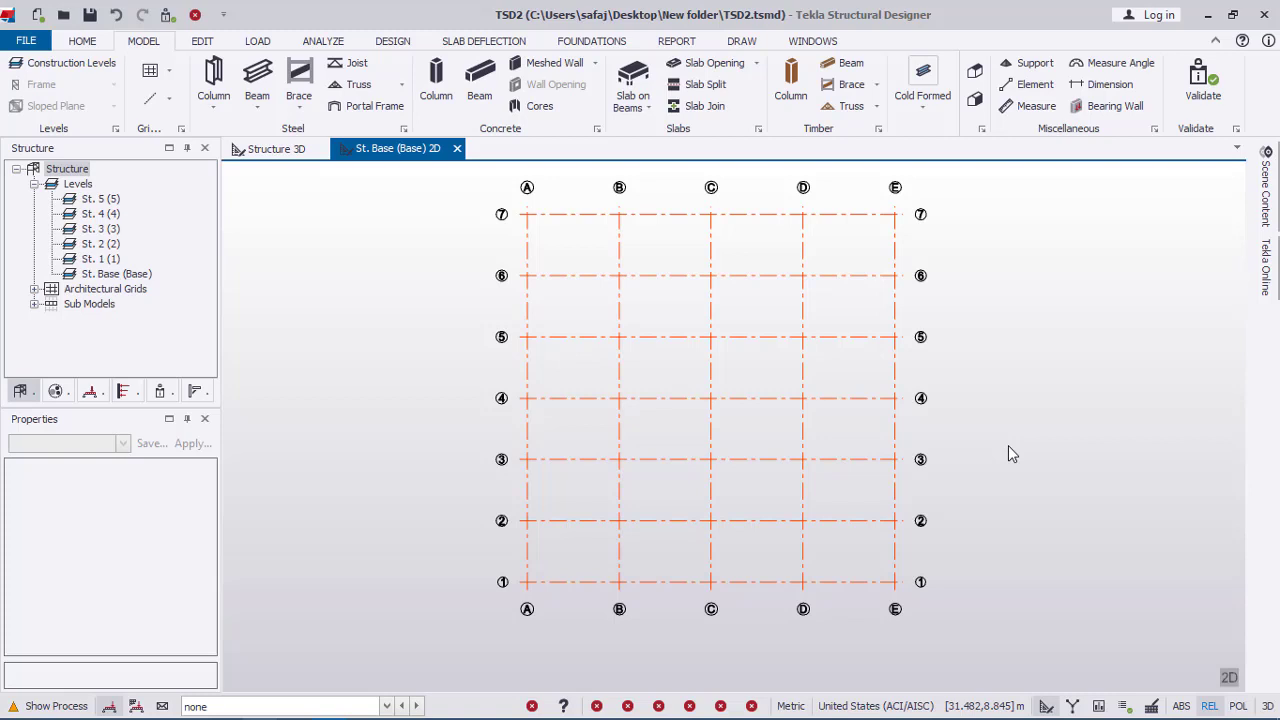
key(ctrl+z)
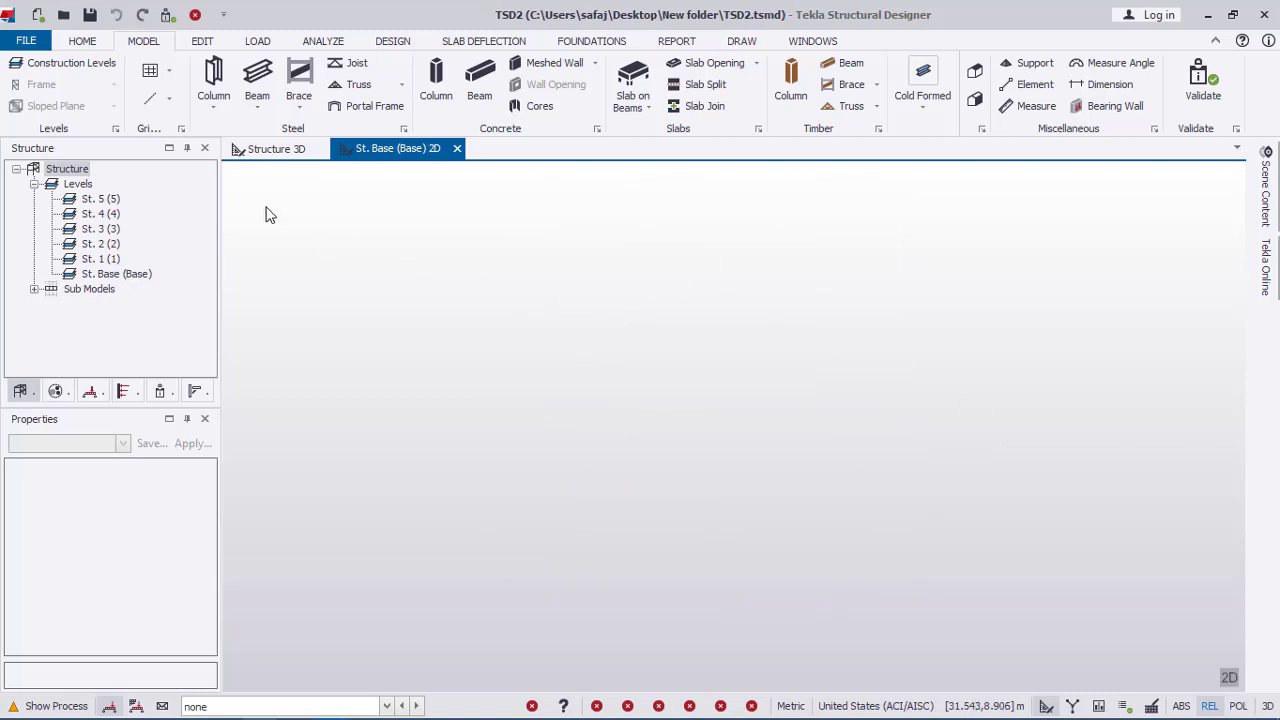
Start a new rectangular grid on all levels from origin 0,0 with all lines in DashDot style.
click(170, 72)
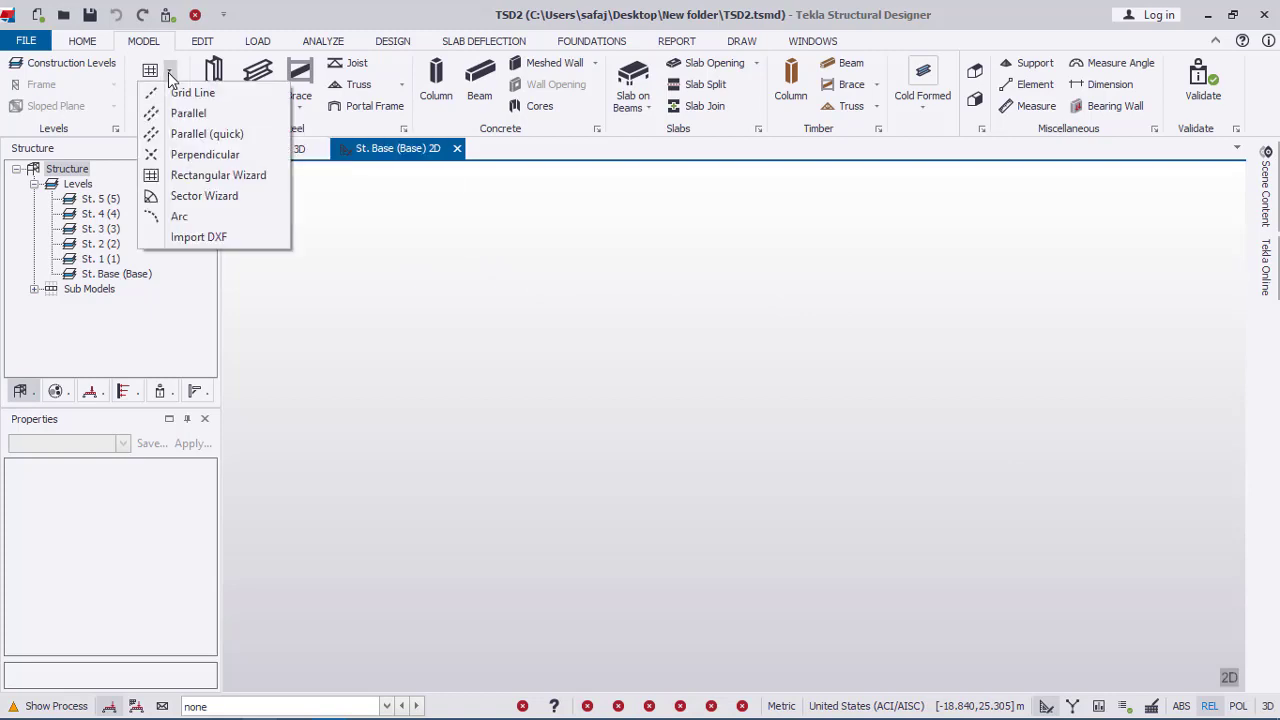
click(185, 175)
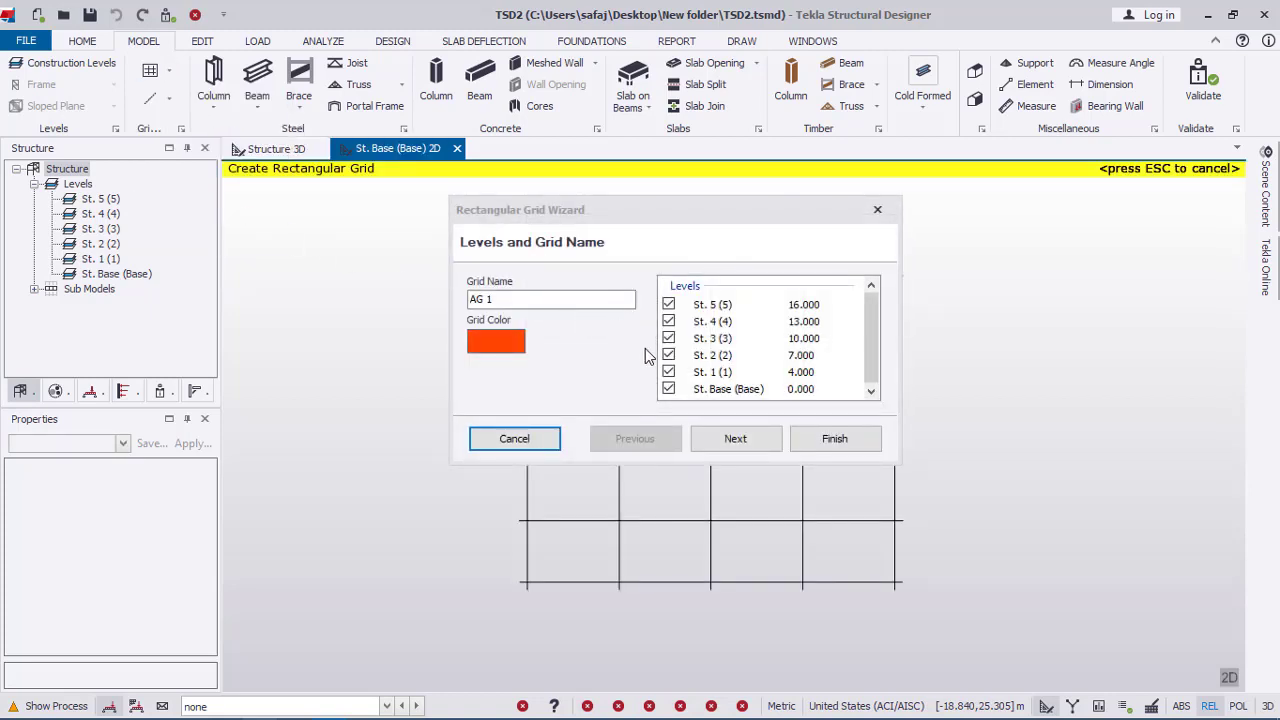
click(735, 438)
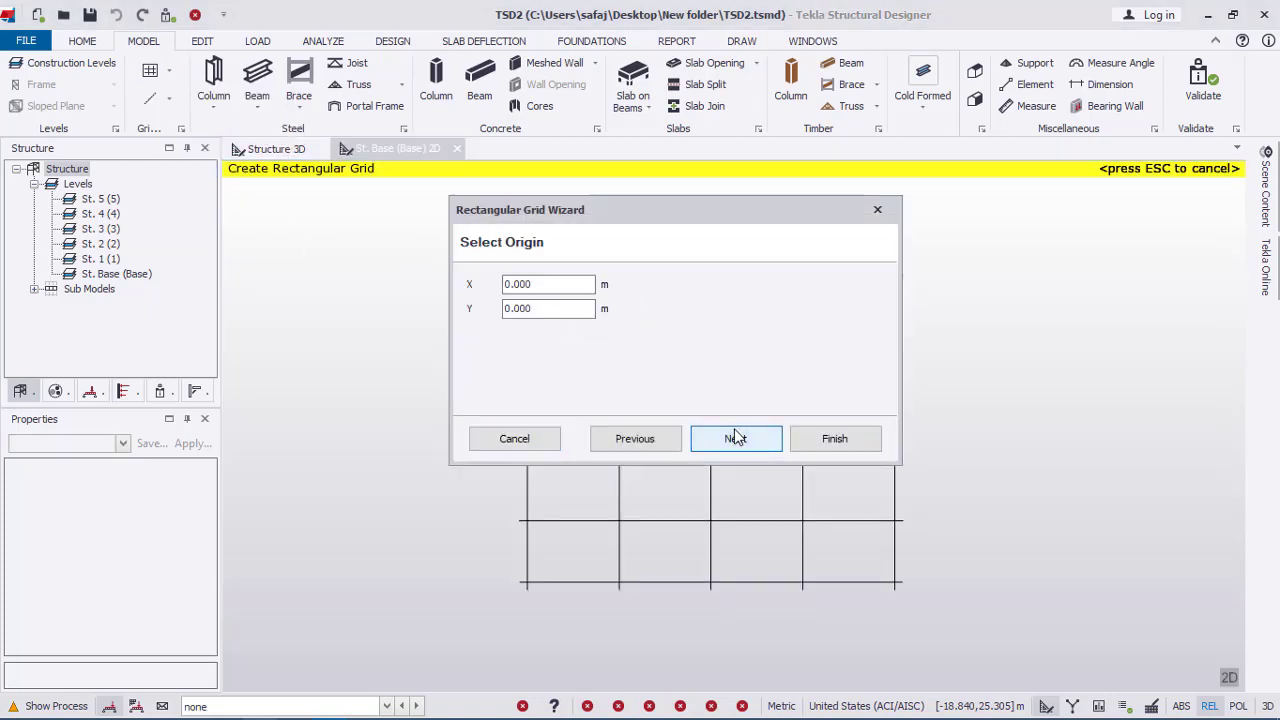
click(735, 438)
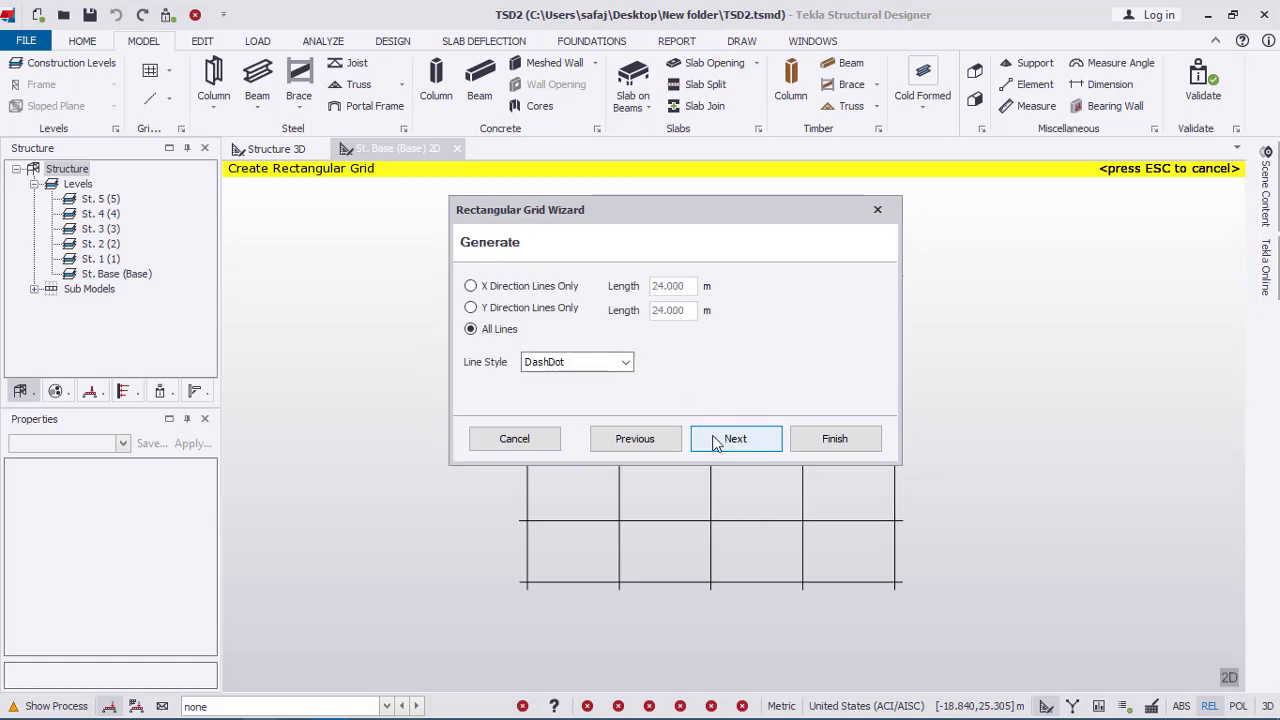
click(715, 443)
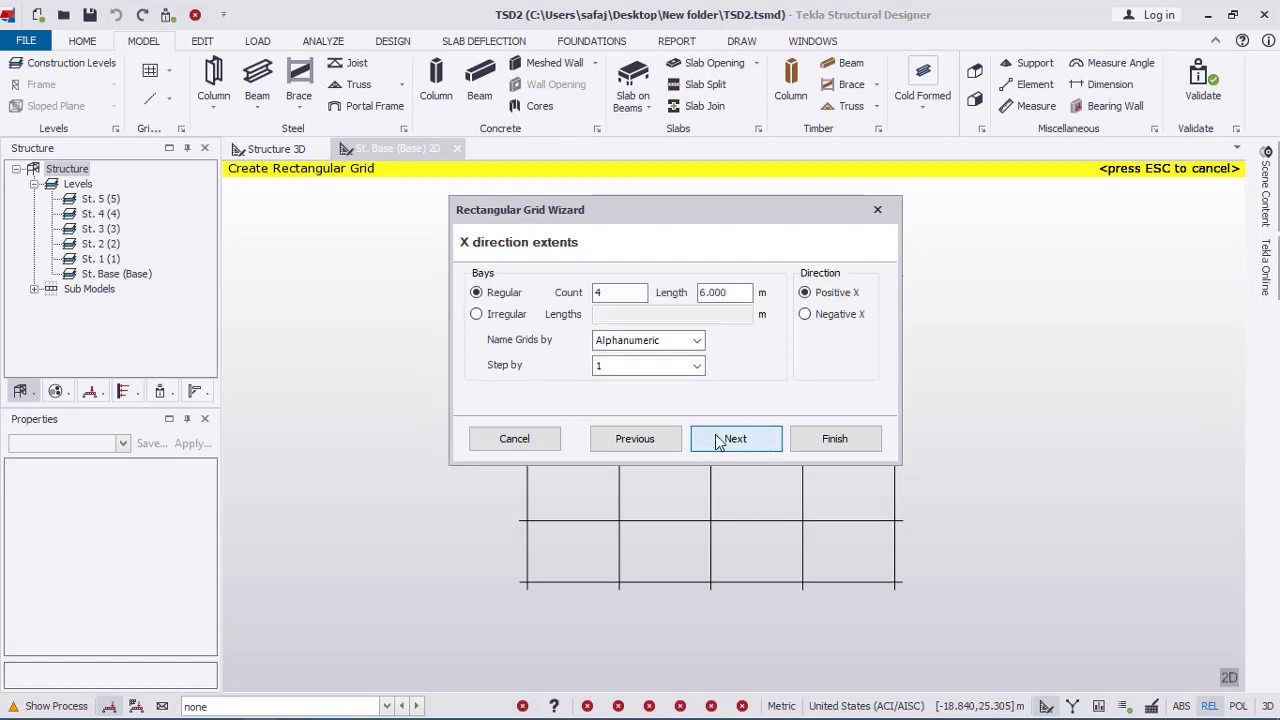
Use irregular bays in the X direction with lengths 6,3,8*6 m, keeping the grid preview unobstructed.
click(493, 318)
click(598, 316)
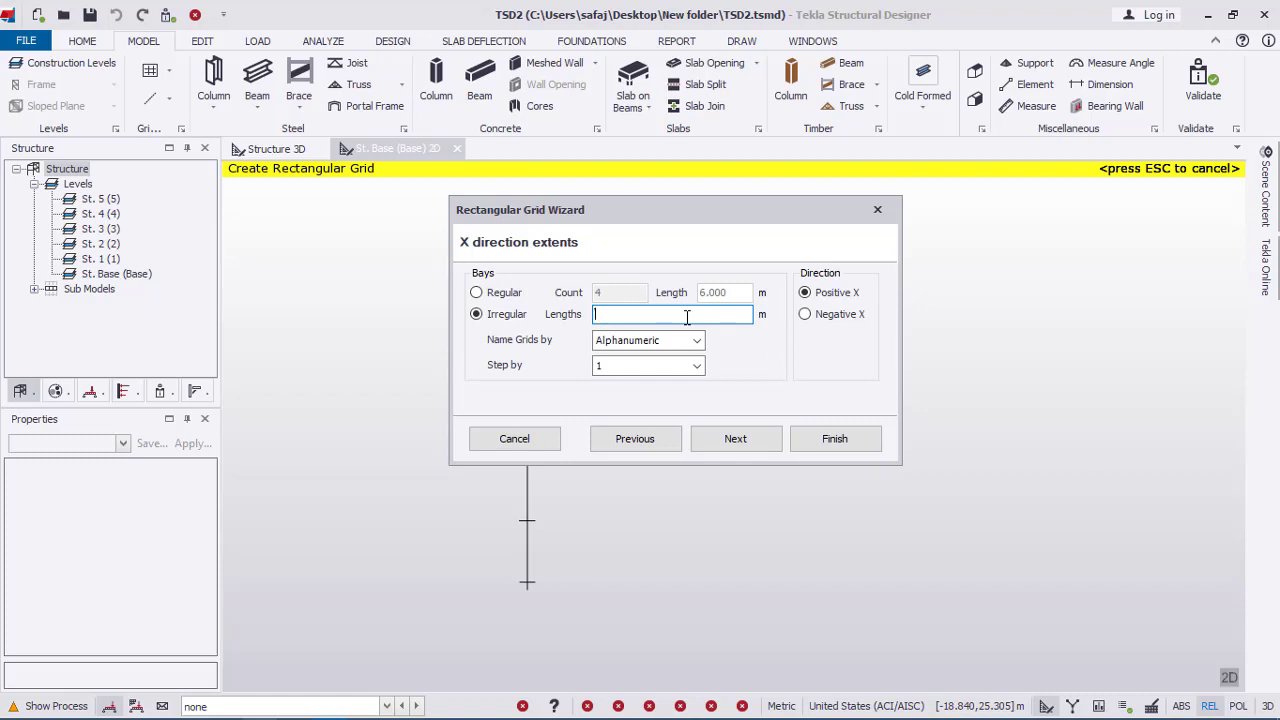
text(6)
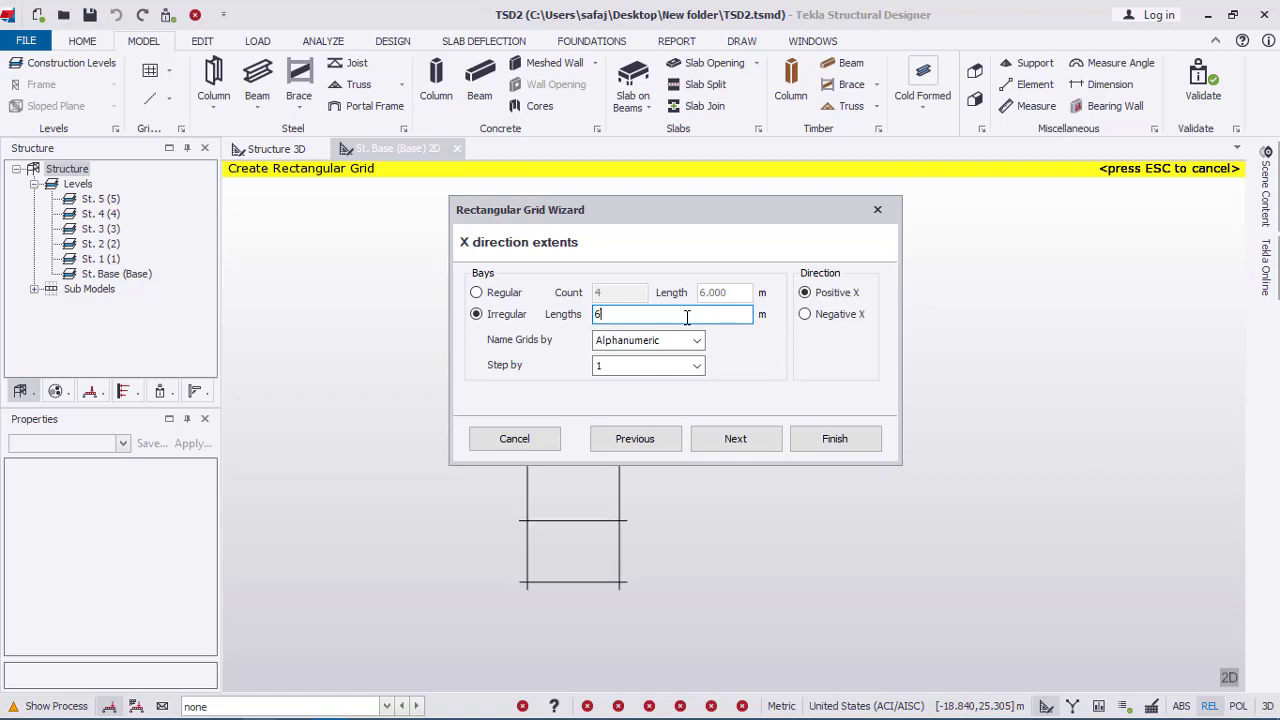
drag(689, 210, 293, 121)
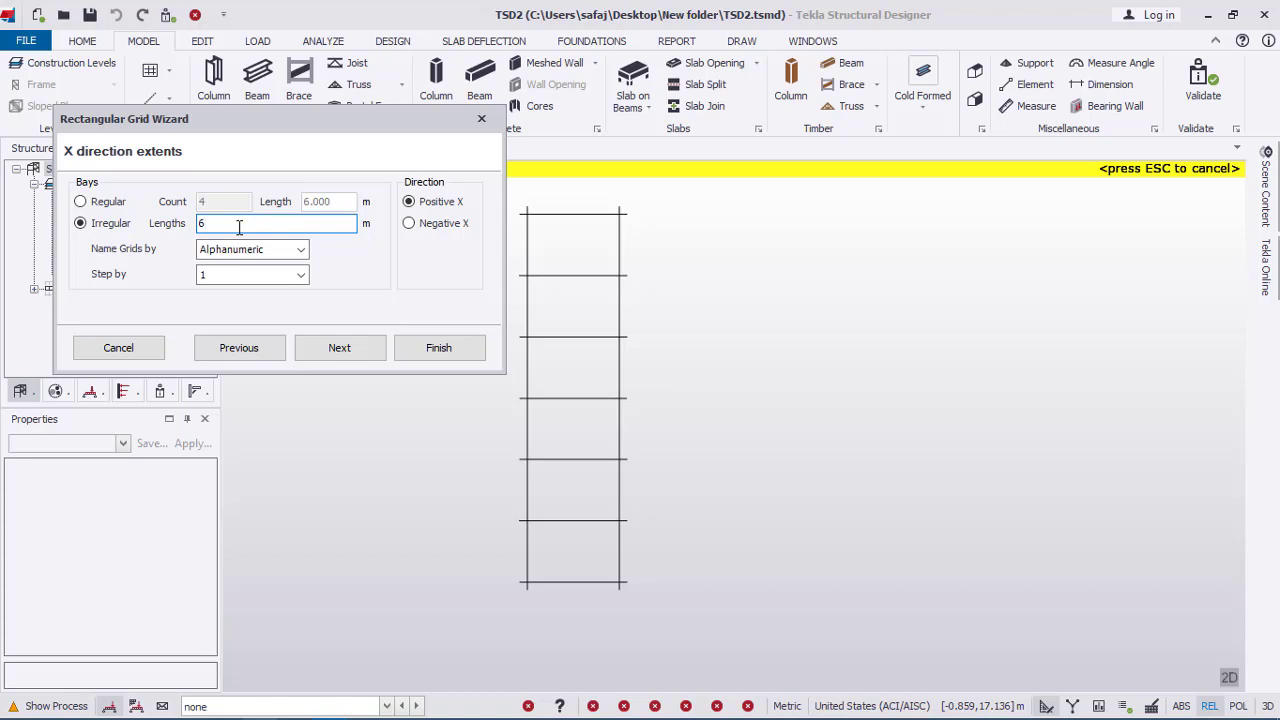
text(,3)
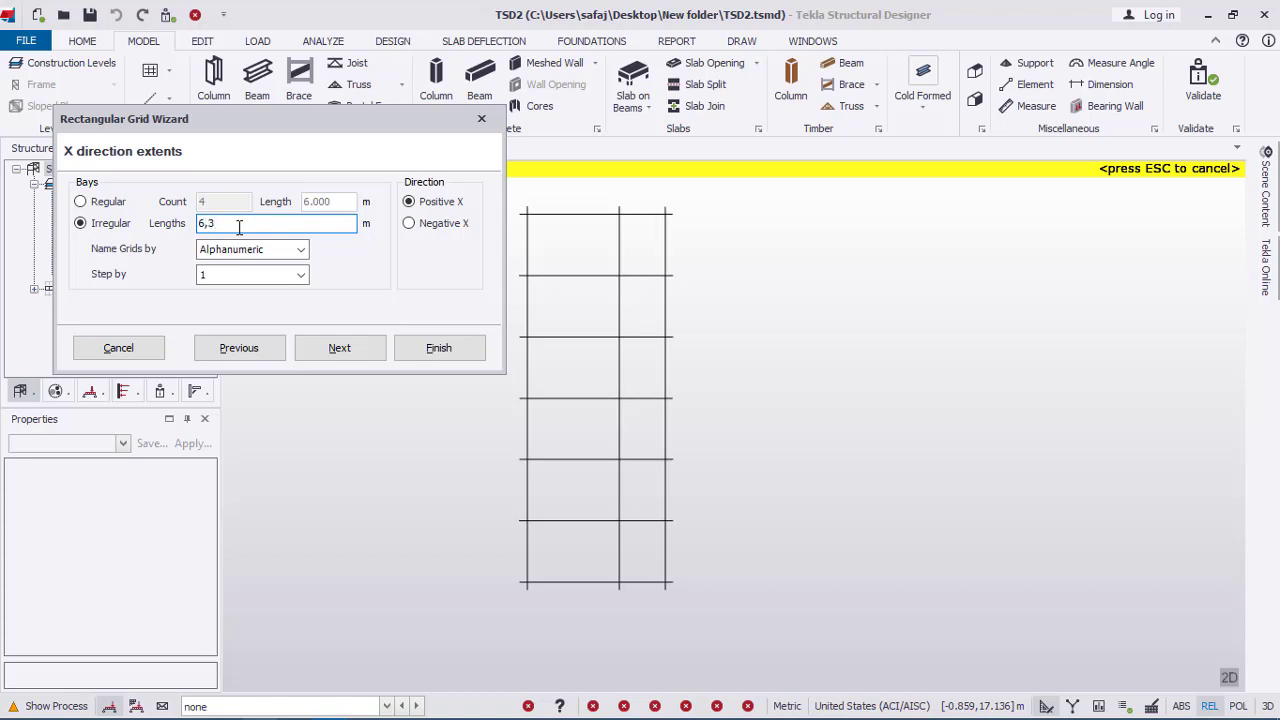
text(,8)
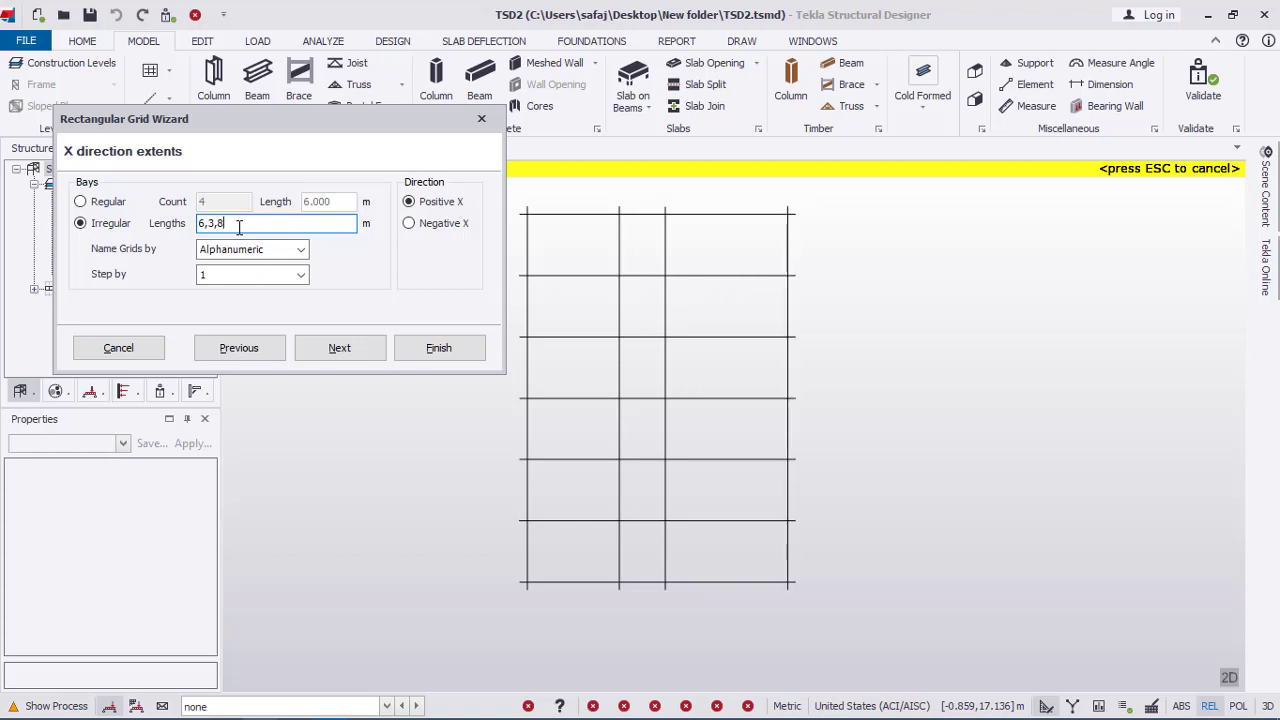
text(*6)
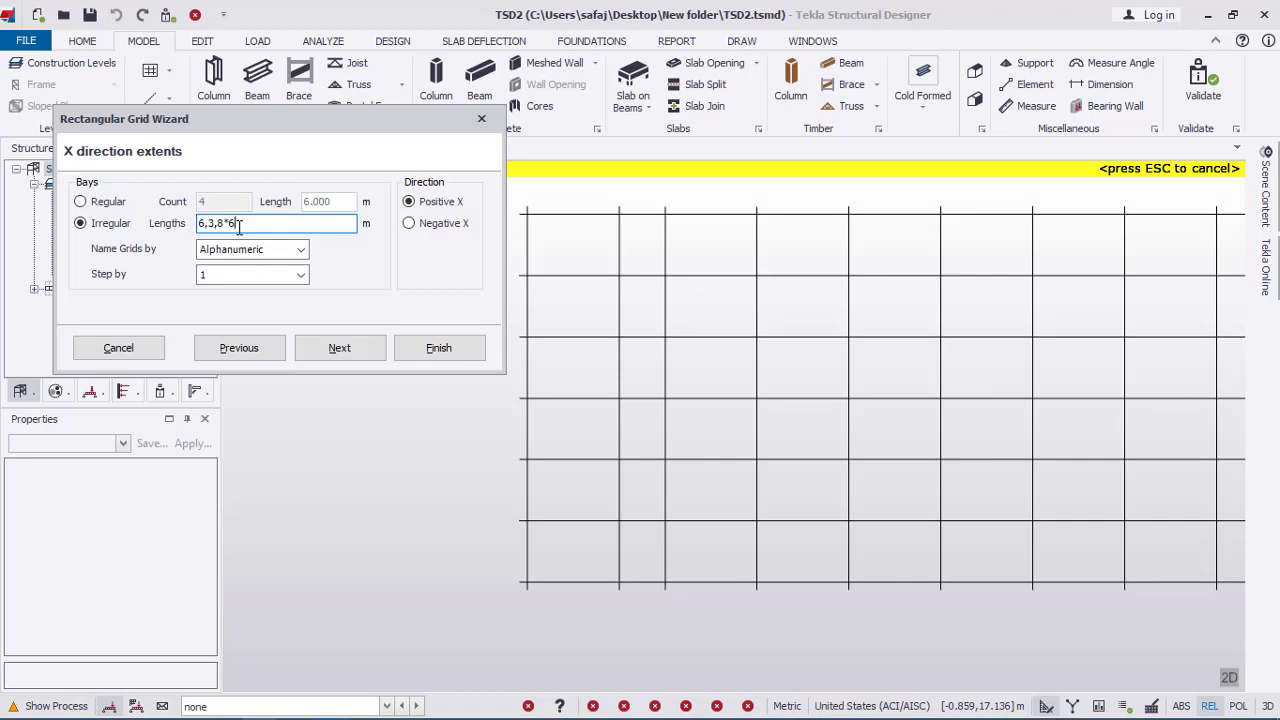
Copy the X bay lengths and use irregular bays of 6,3,8*6 m in the Y direction too.
drag(260, 225, 190, 225)
click(339, 347)
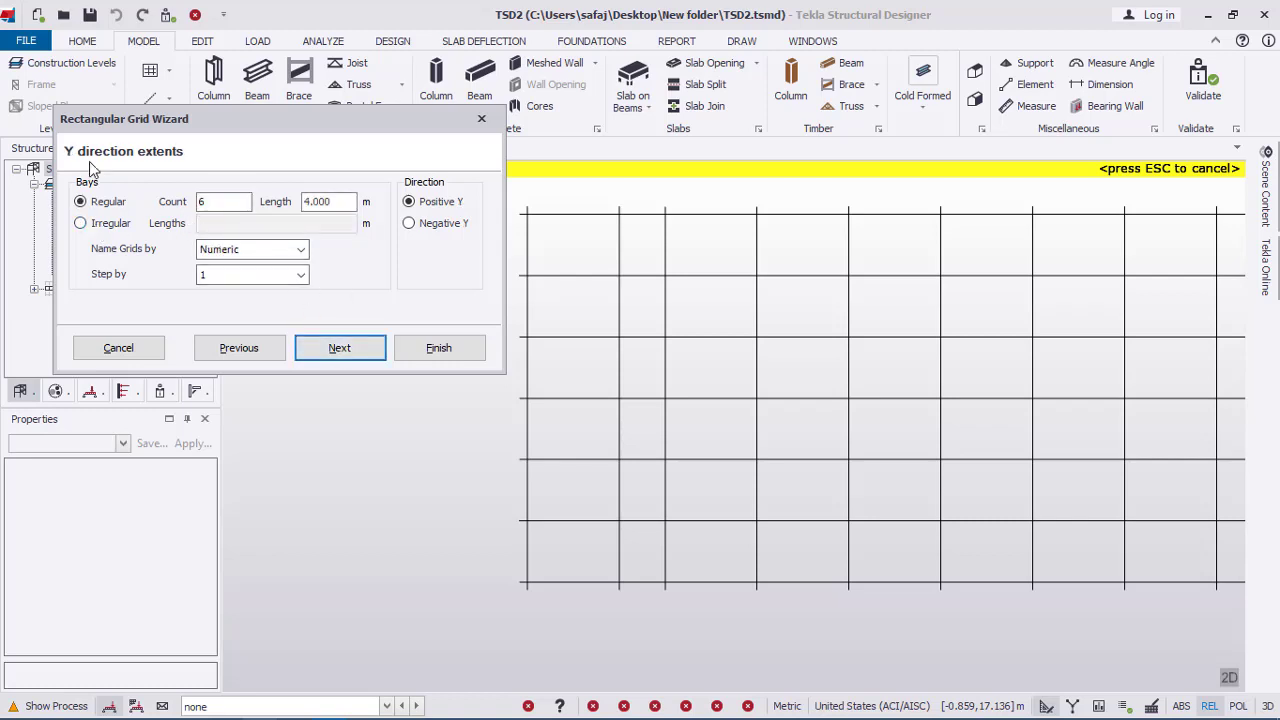
click(84, 224)
click(205, 223)
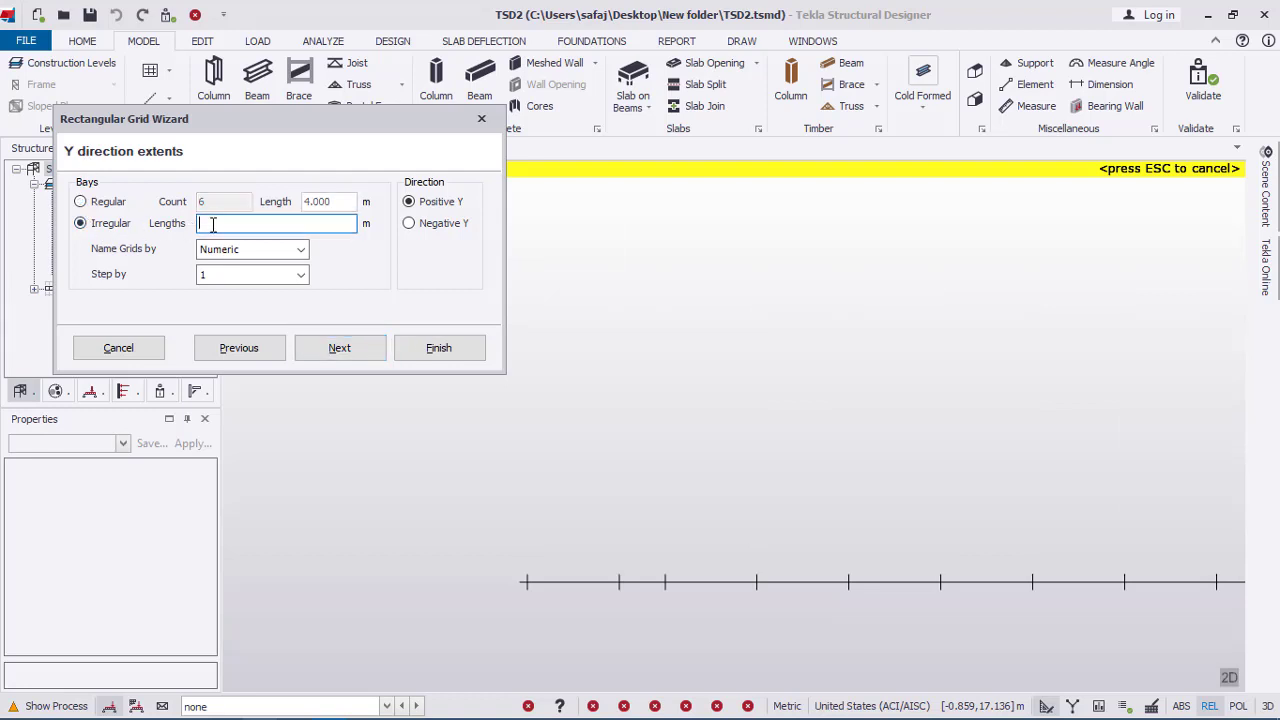
text(6)
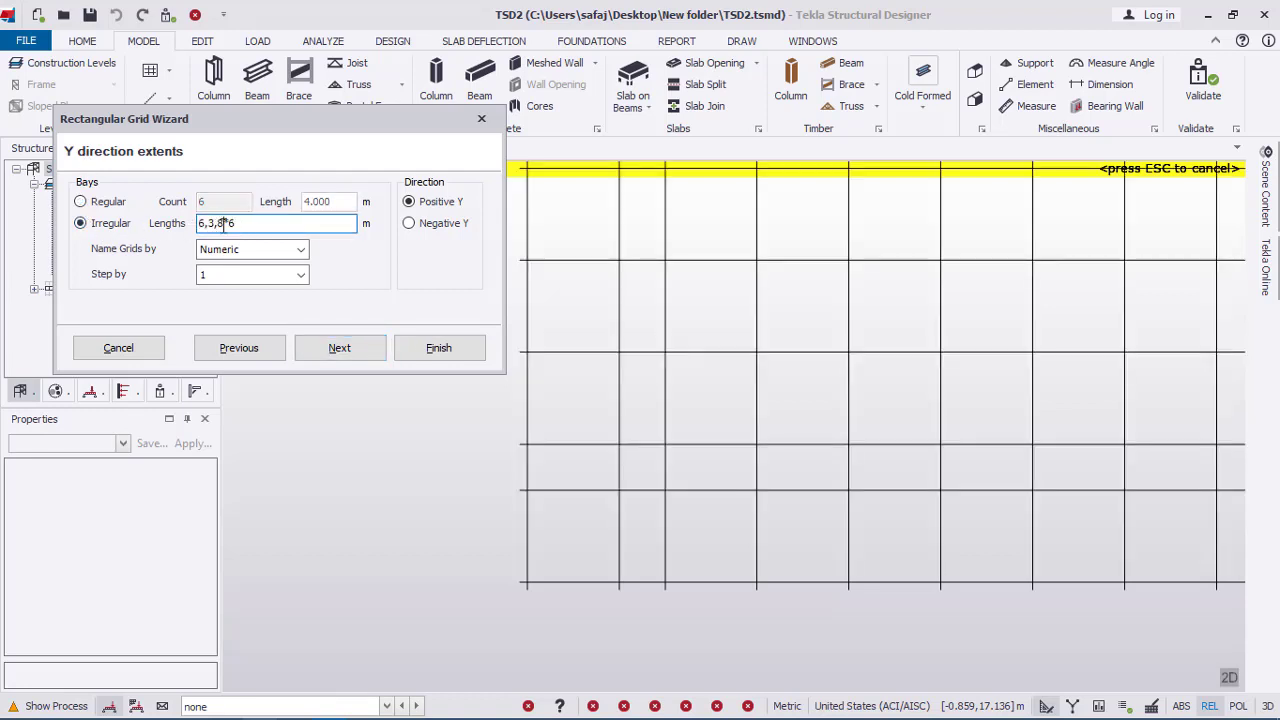
Set the irregular Y bays to 6 m, 3 m and five 6 m lengths, and create the grid with 0° rotation and 90° axis angle.
text(,3,6,6)
click(335, 350)
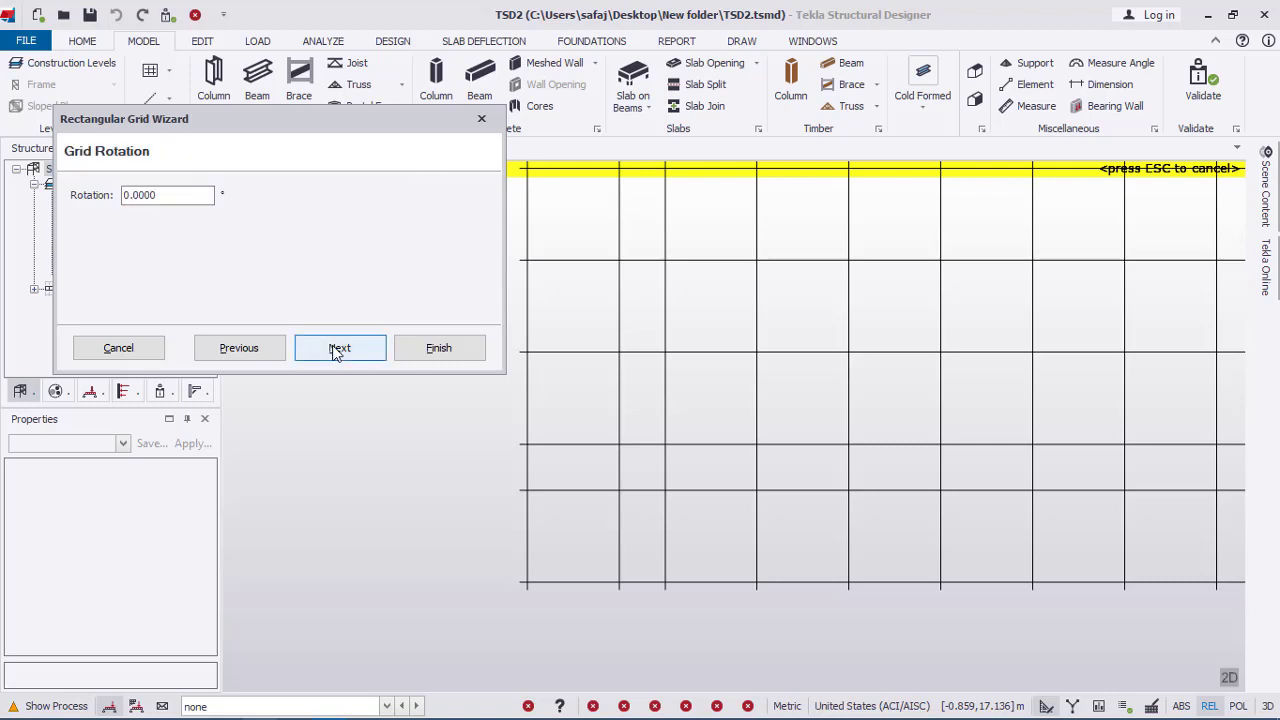
click(335, 350)
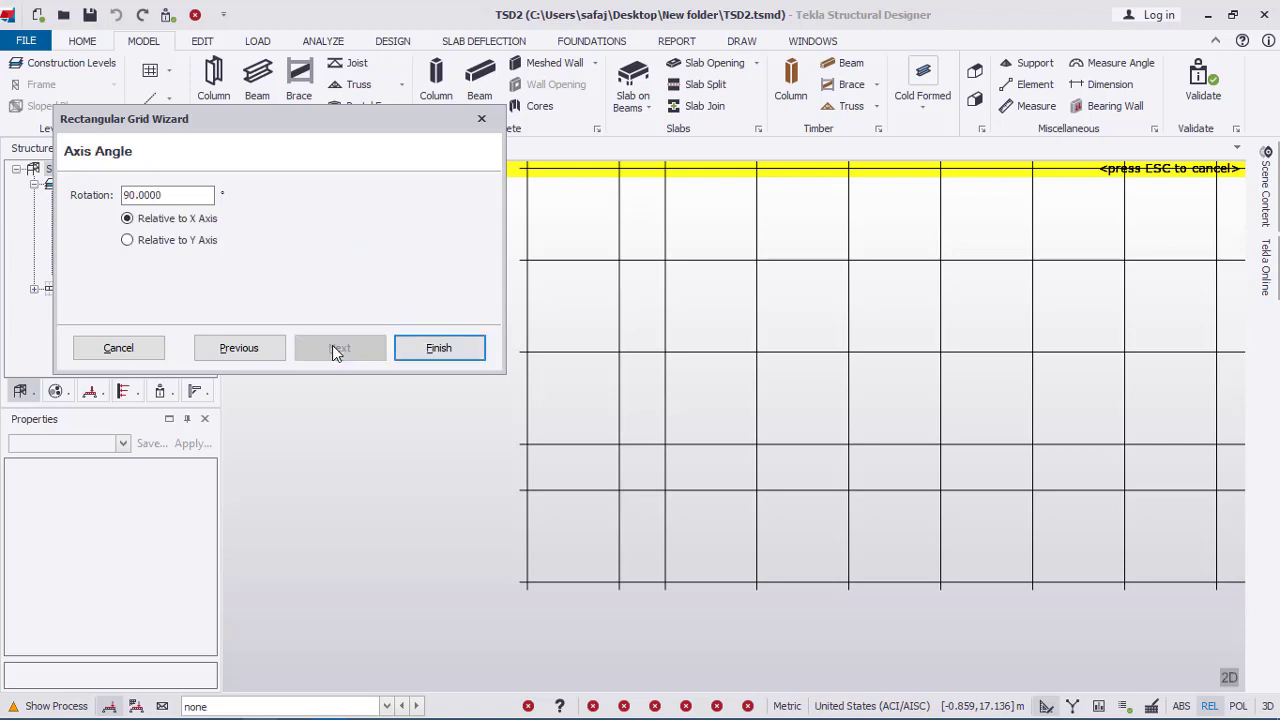
click(440, 350)
Examine the grid lines, bay spacings and line labels around the edges of the base level plan.
scroll(500, 400, down, 5)
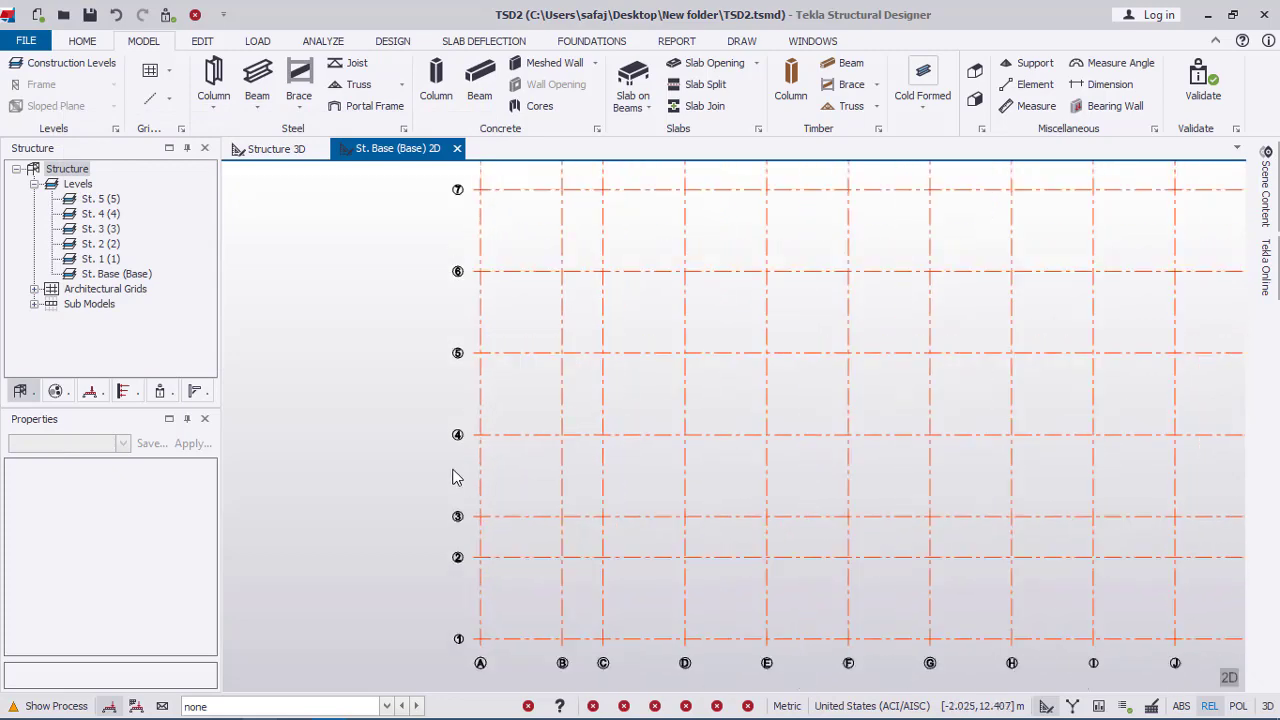
scroll(577, 543, up, 4)
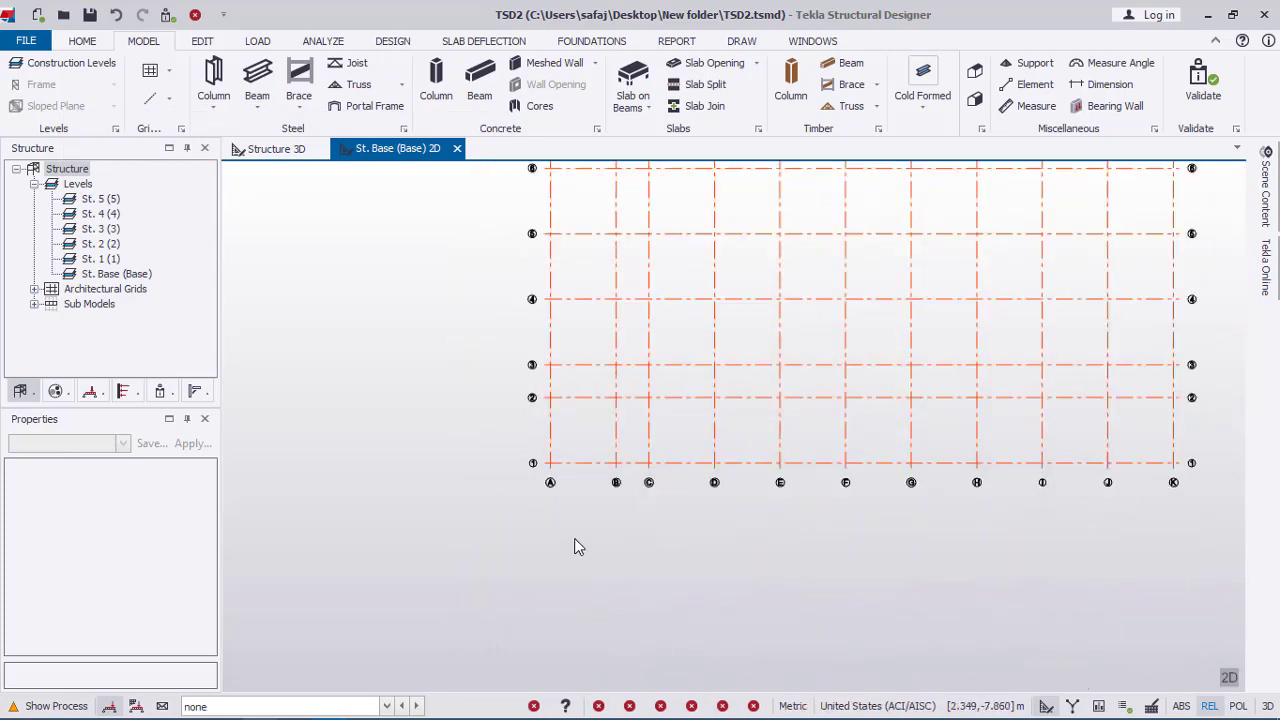
mouse_move(530, 415)
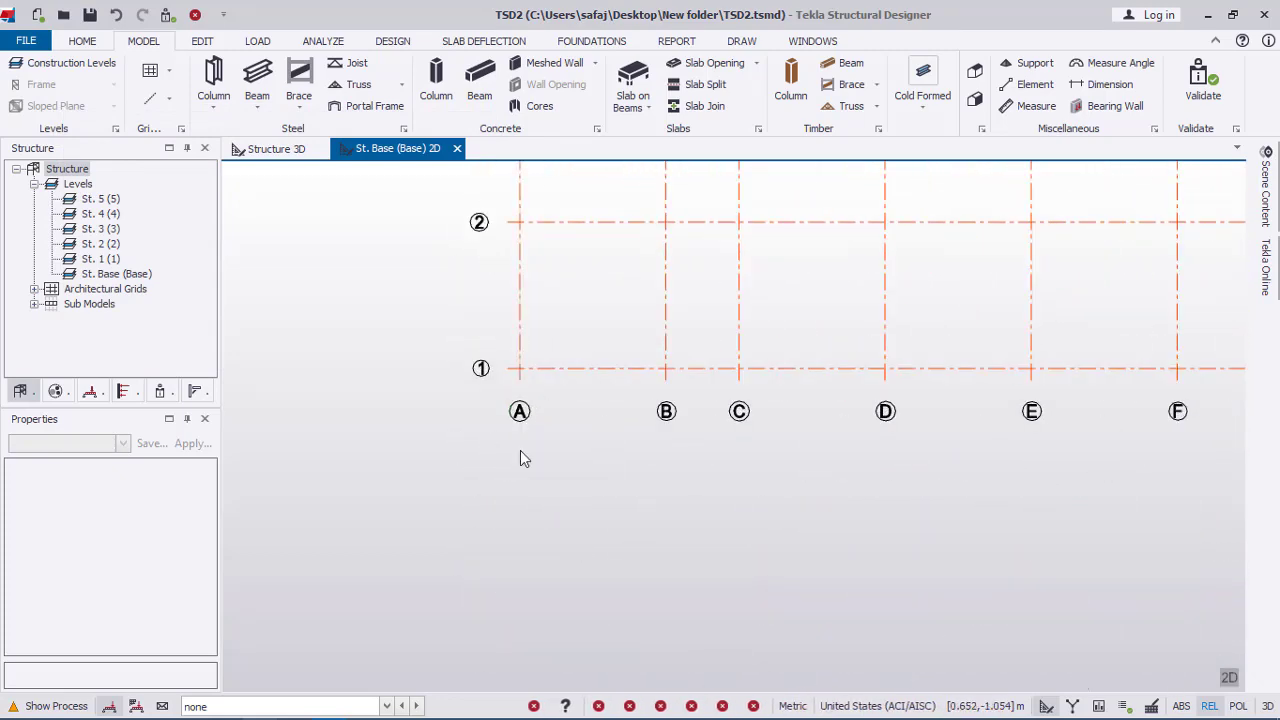
scroll(540, 465, down, 2)
middle_drag(729, 476, 507, 475)
scroll(900, 453, up, 2)
scroll(989, 357, down, 2)
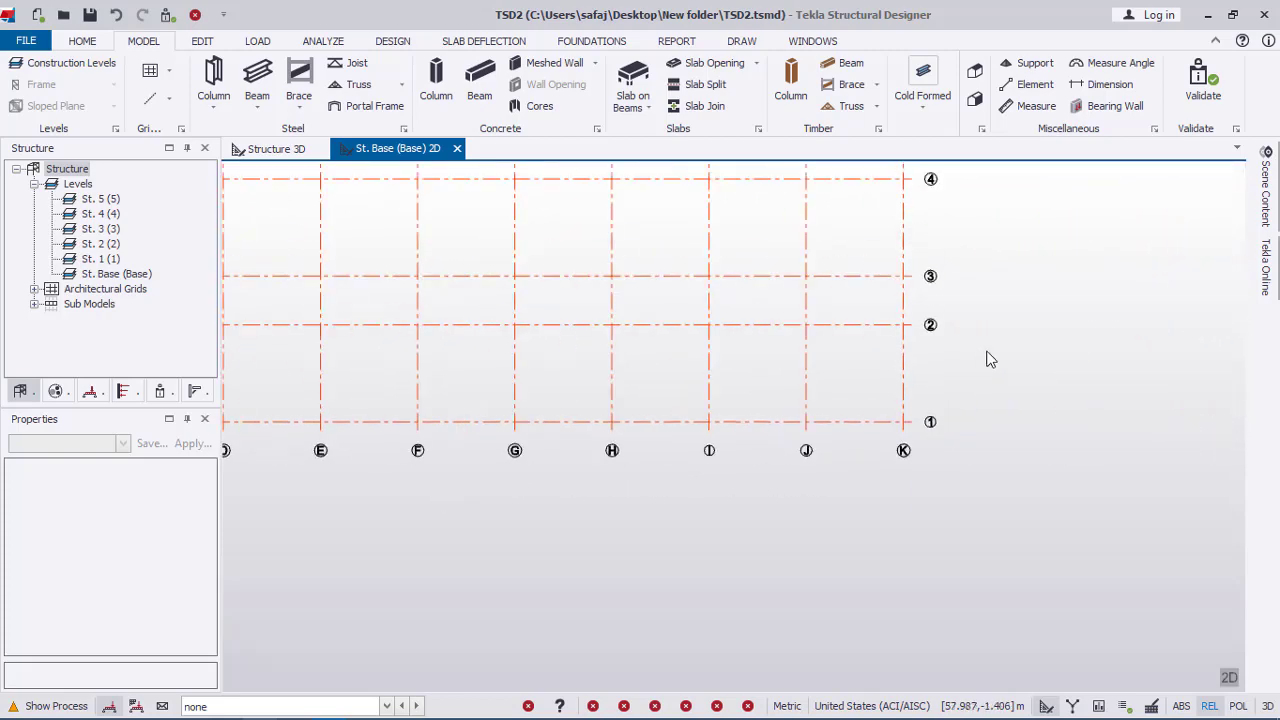
mouse_move(989, 357)
middle_down()
mouse_move(1023, 337)
mouse_move(987, 375)
middle_up()
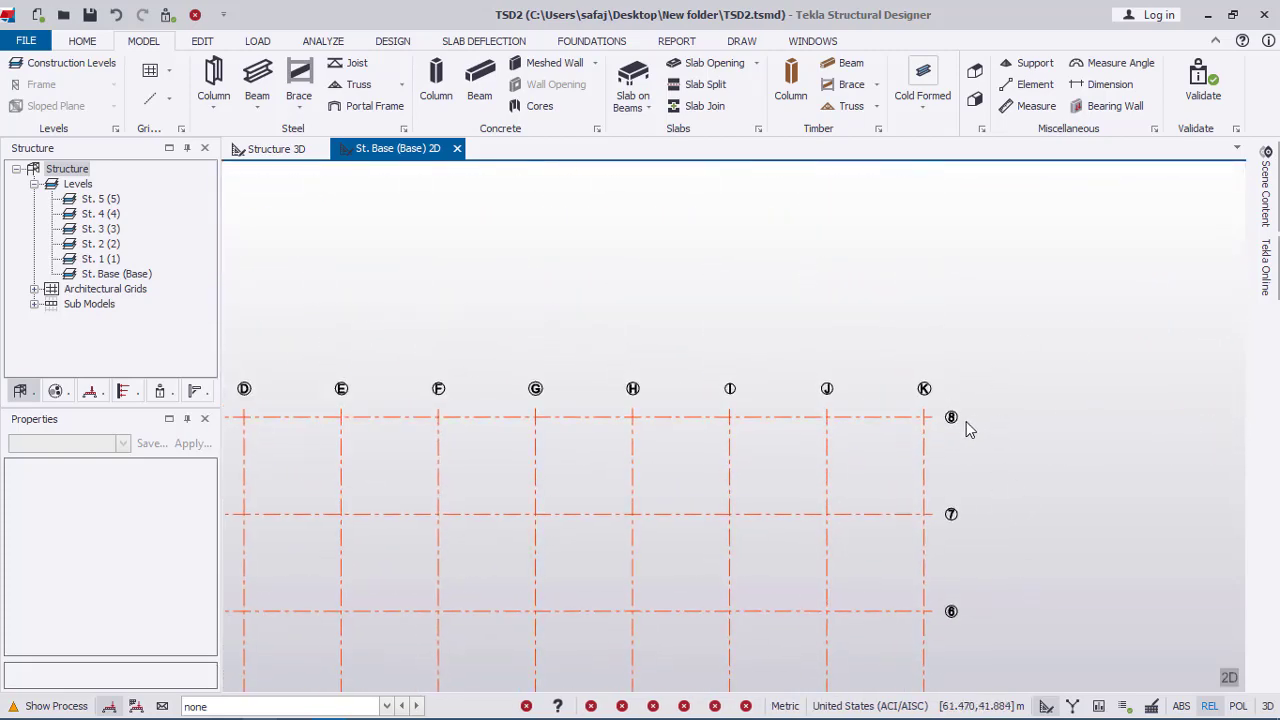
scroll(966, 426, up, 3)
scroll(965, 424, down, 2)
scroll(964, 421, down, 3)
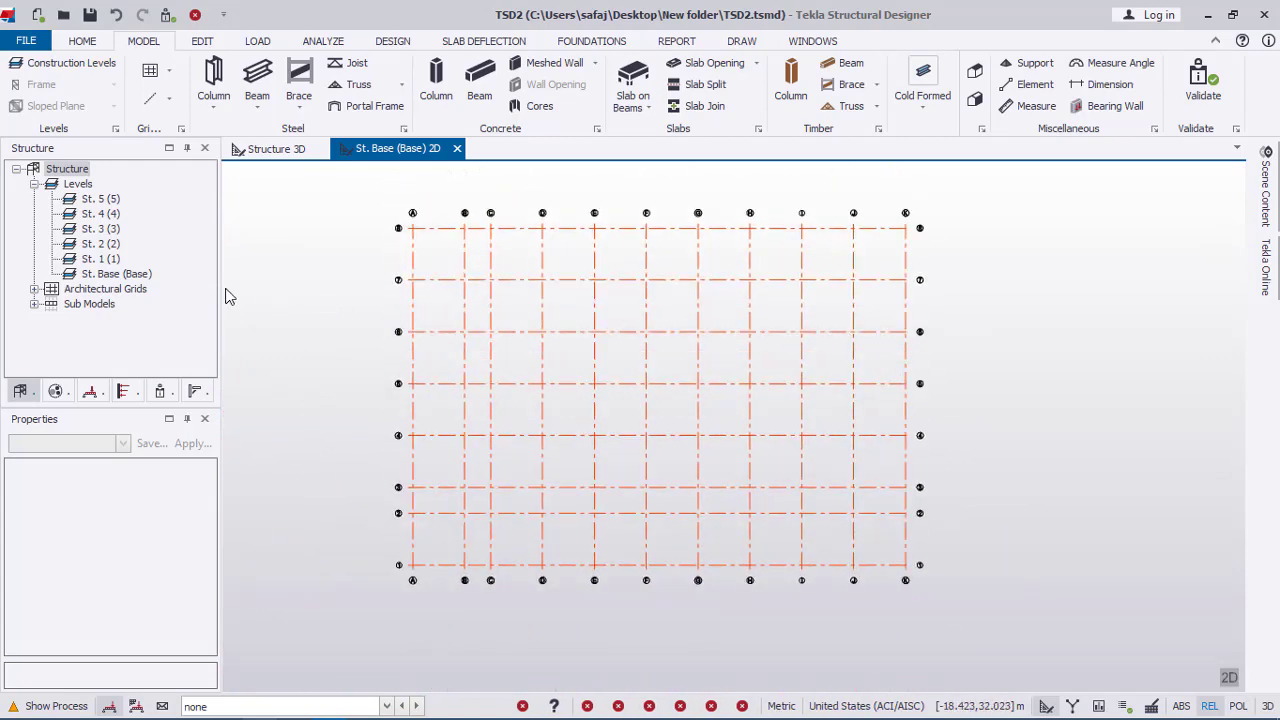
Open the 2D plan view of level St. 5 to check the grid there.
double_click(100, 200)
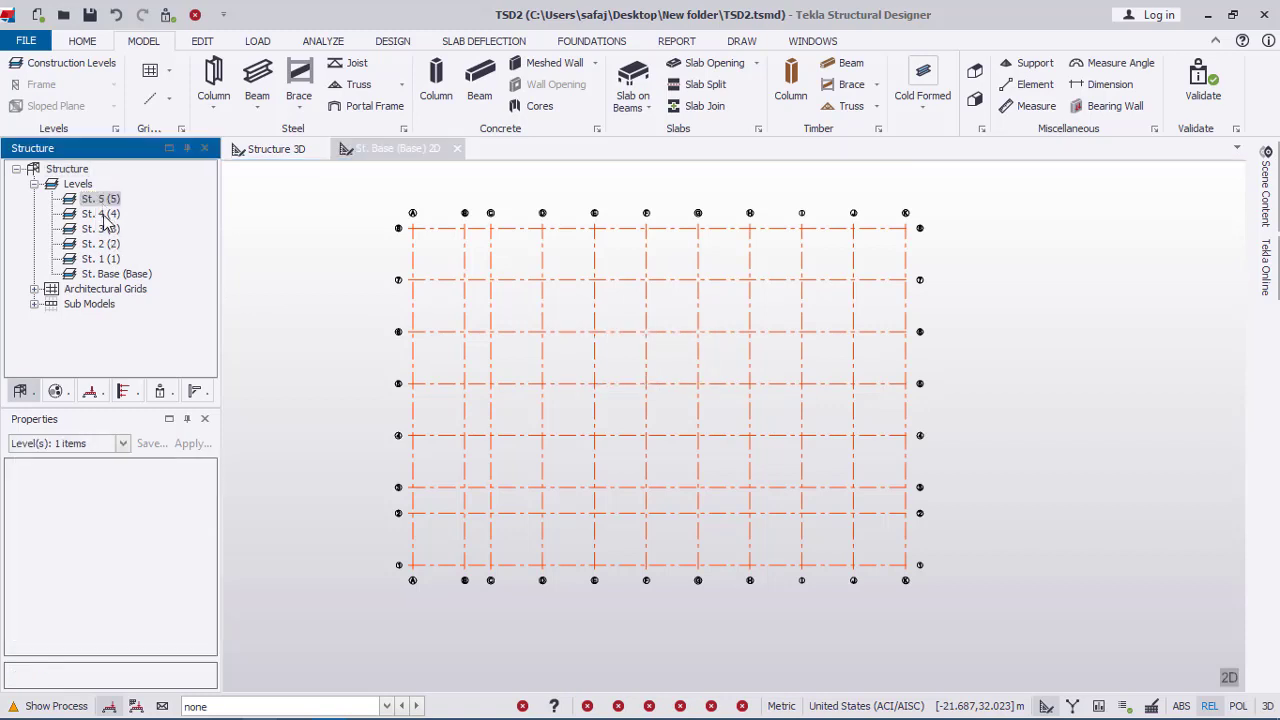